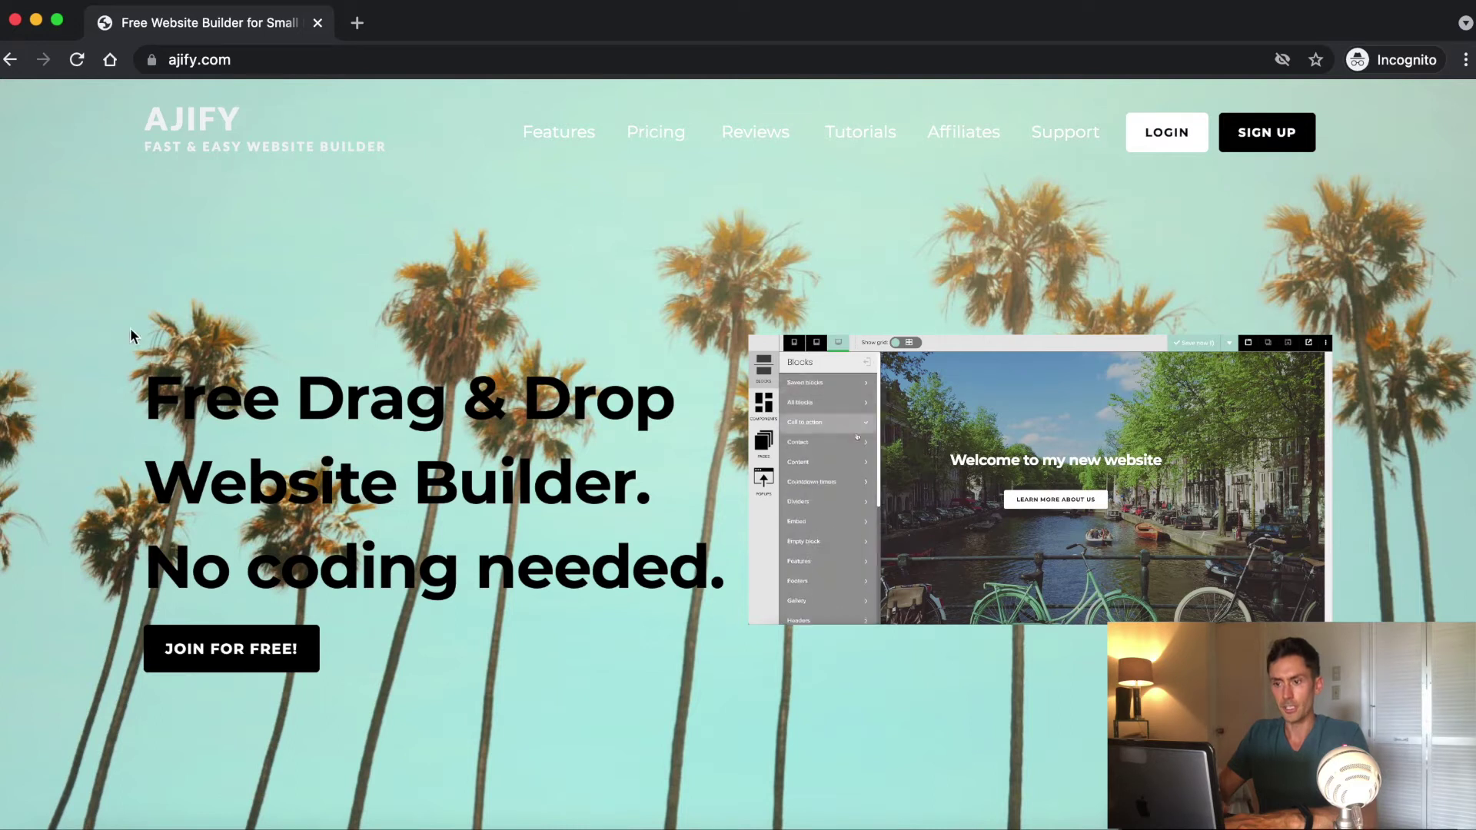
# Browse the website templates in the Basic category
pyautogui.click(349, 244)
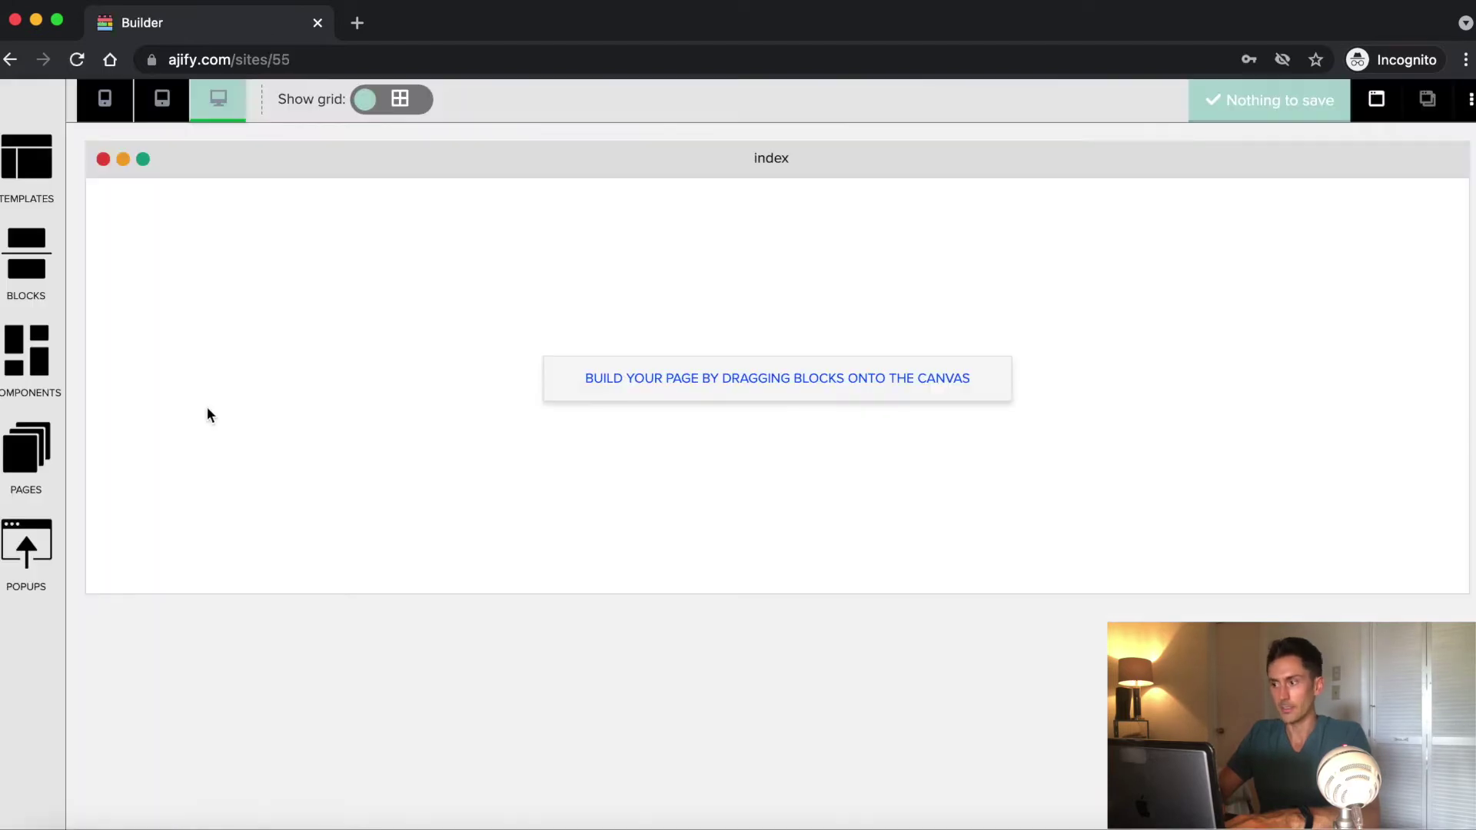
pyautogui.click(33, 171)
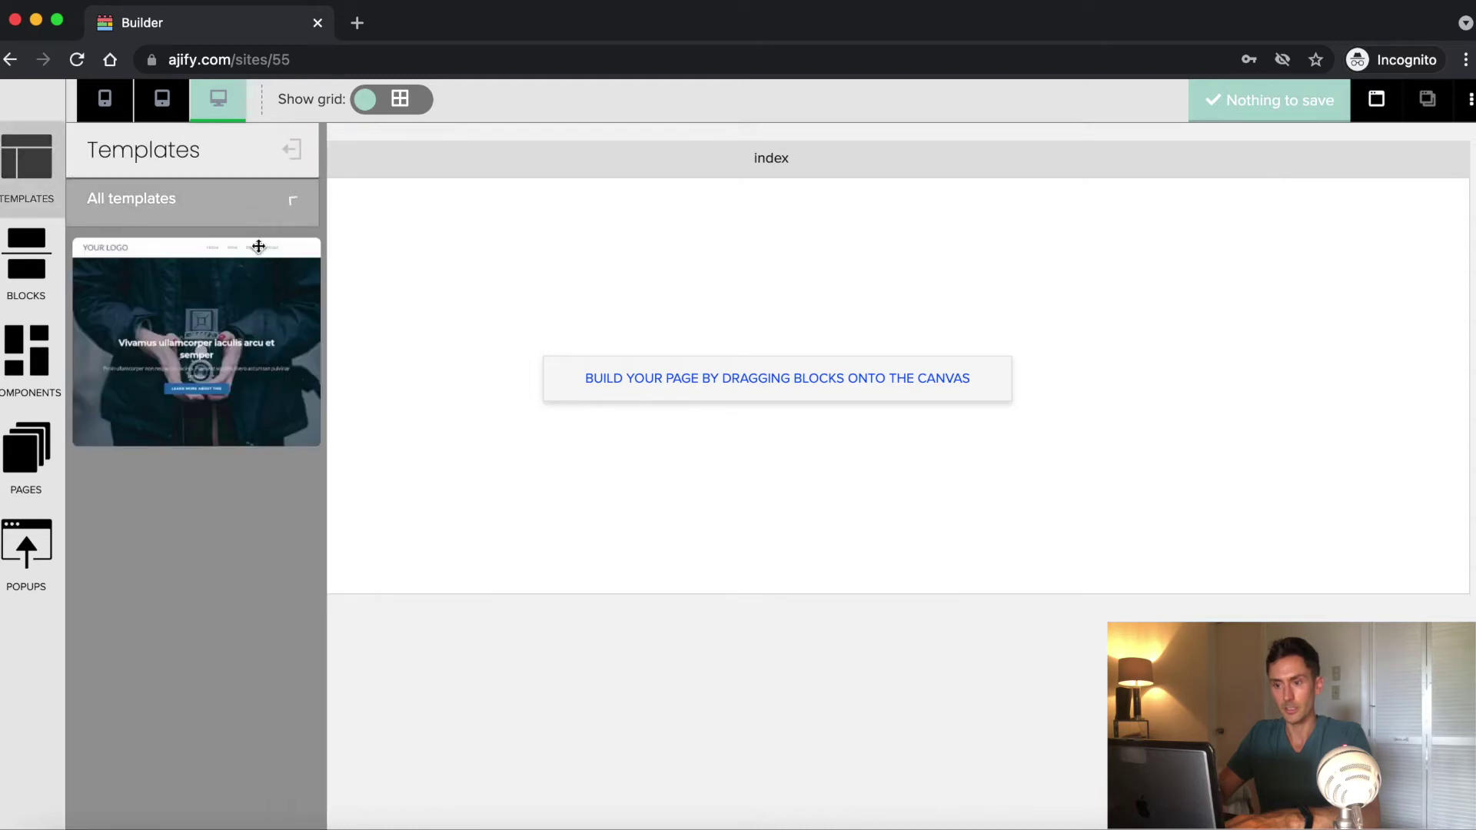
pyautogui.click(292, 201)
pyautogui.click(264, 266)
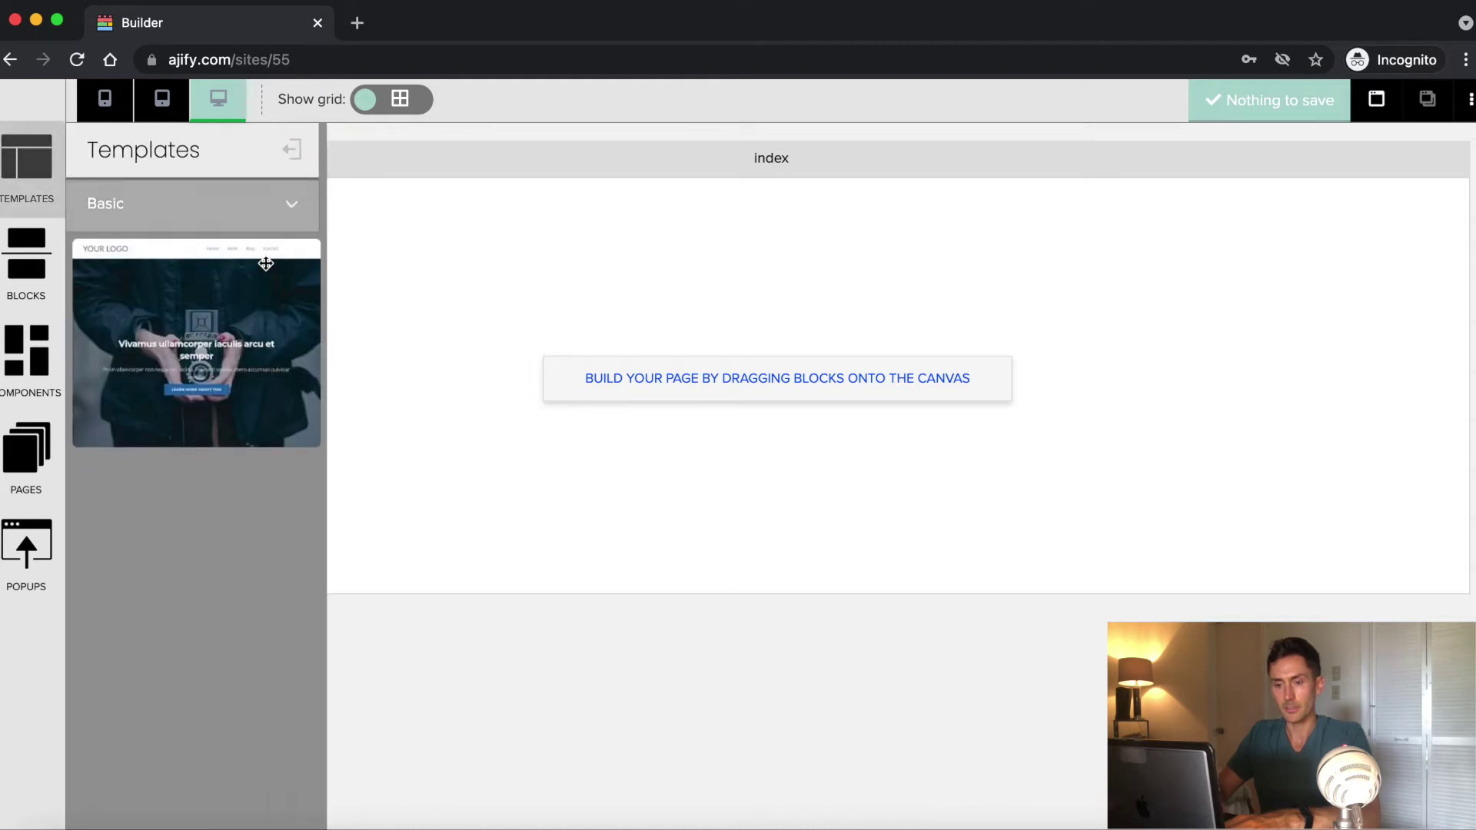
pyautogui.click(294, 229)
# Look through the available block categories and the layouts offered under Content
pyautogui.click(51, 274)
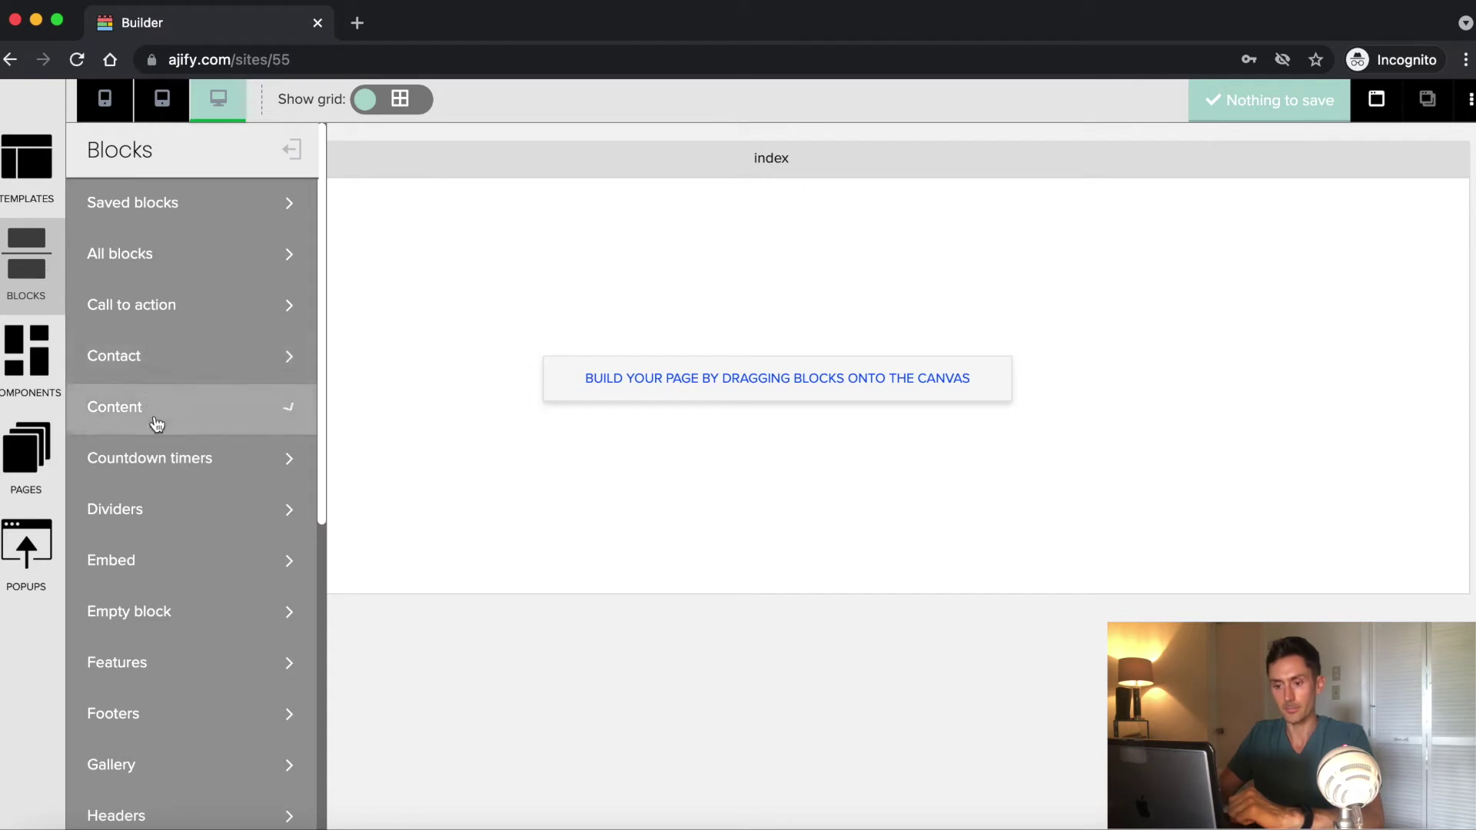
pyautogui.scroll(-3, 169, 461)
pyautogui.scroll(-3, 192, 430)
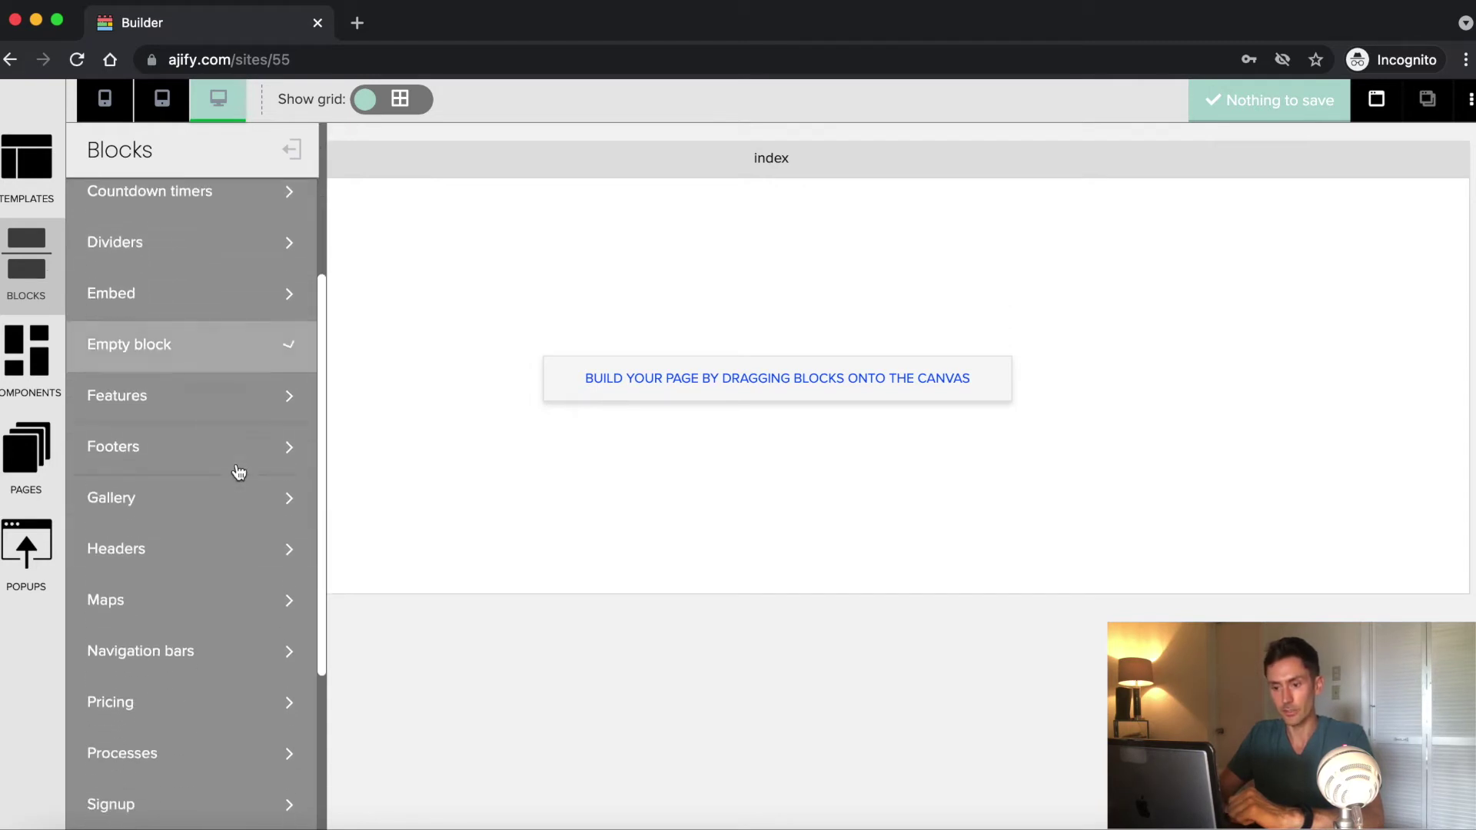
pyautogui.click(182, 547)
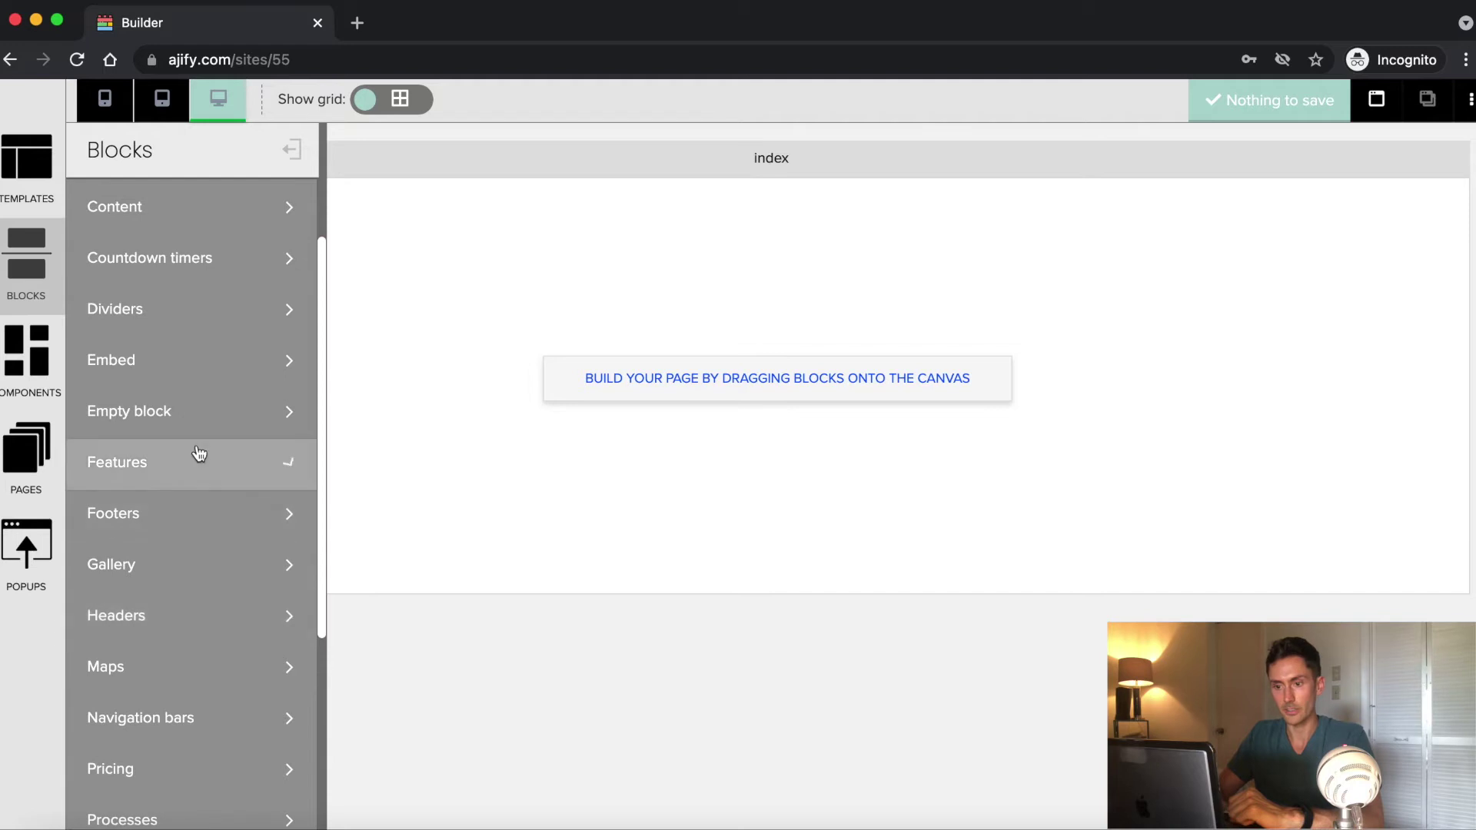
pyautogui.scroll(3, 211, 401)
pyautogui.scroll(1, 218, 307)
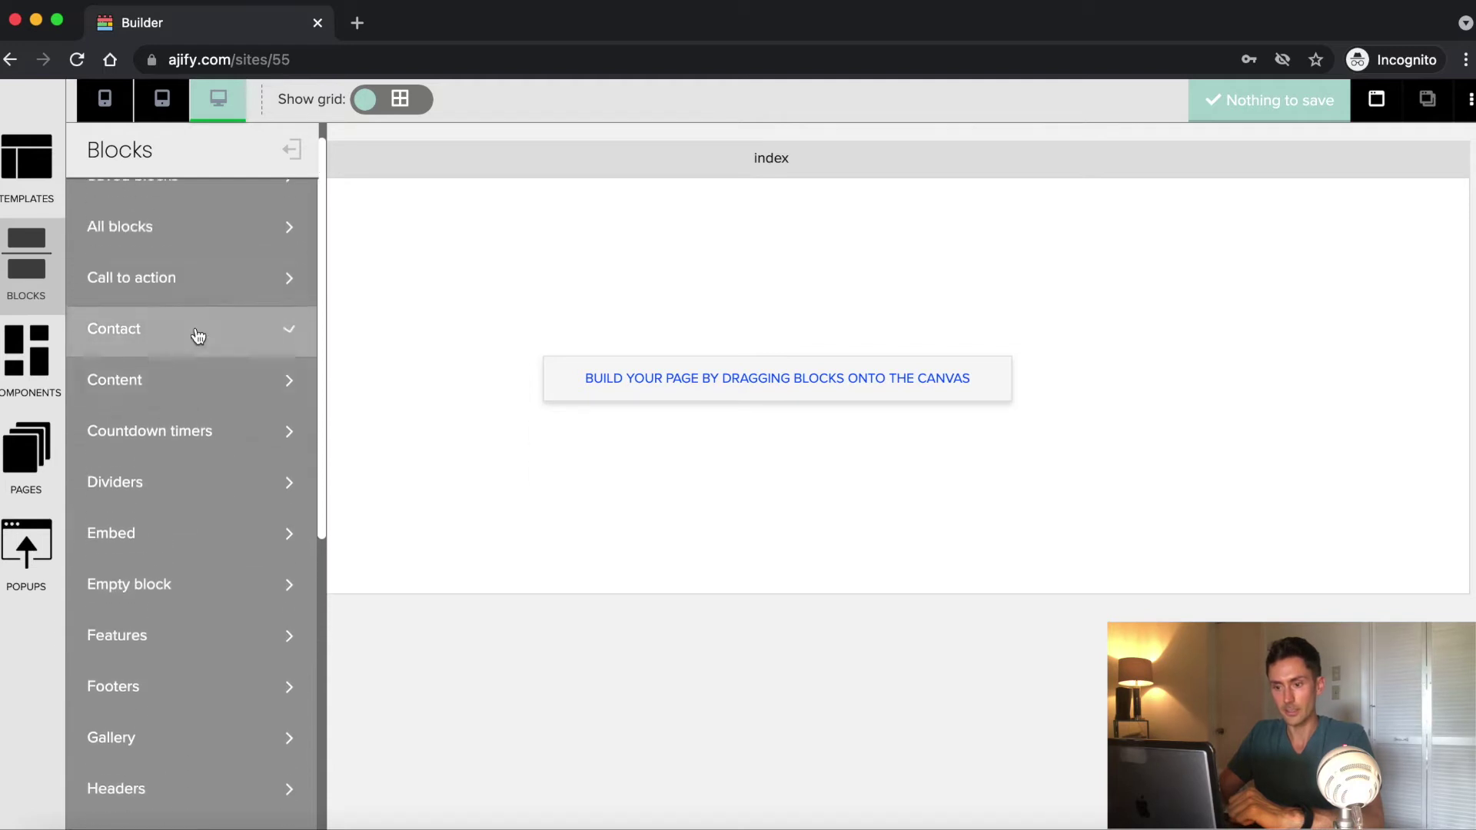
pyautogui.click(183, 361)
pyautogui.scroll(-7, 179, 458)
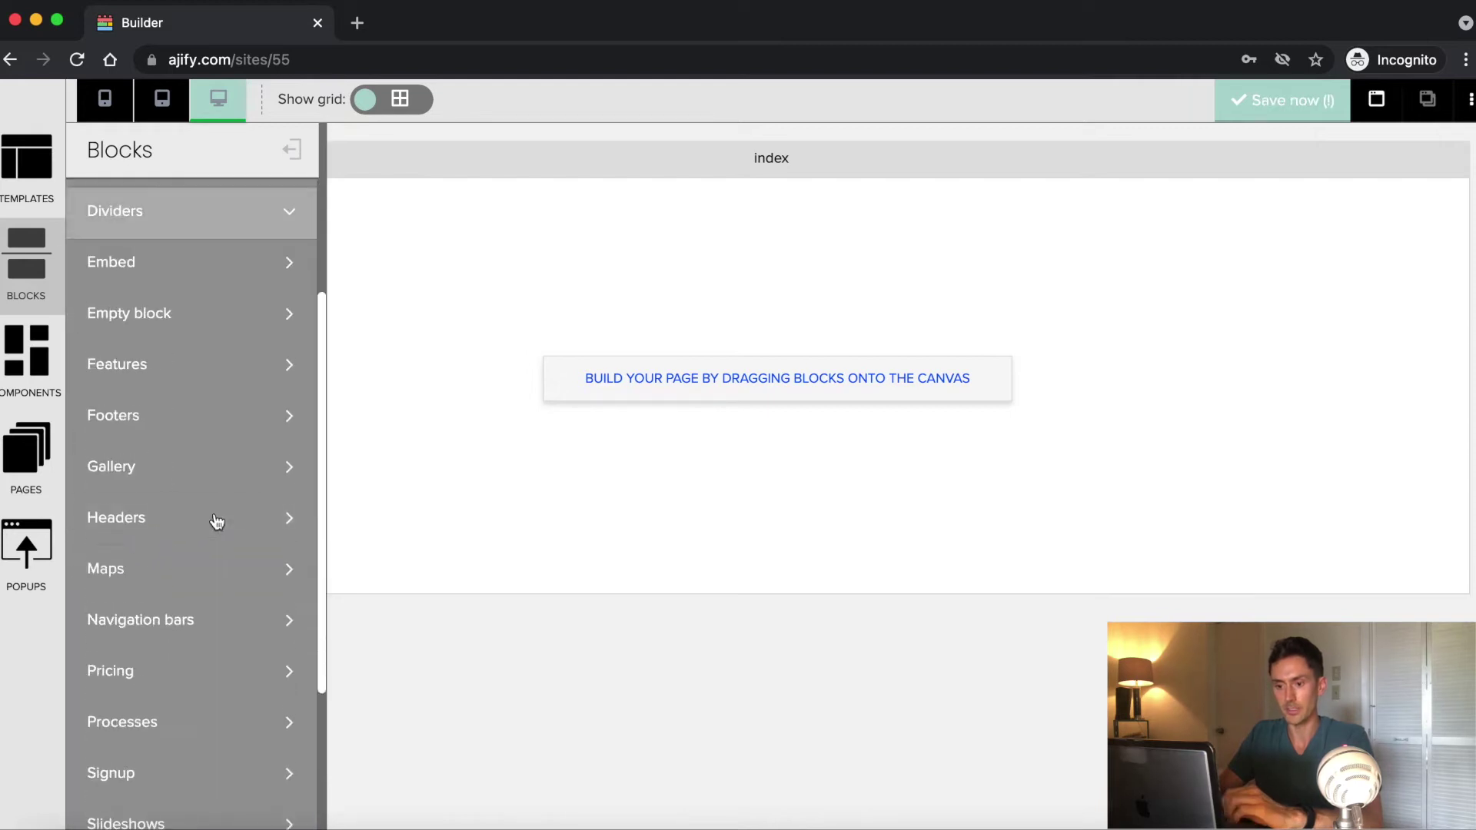
pyautogui.click(209, 329)
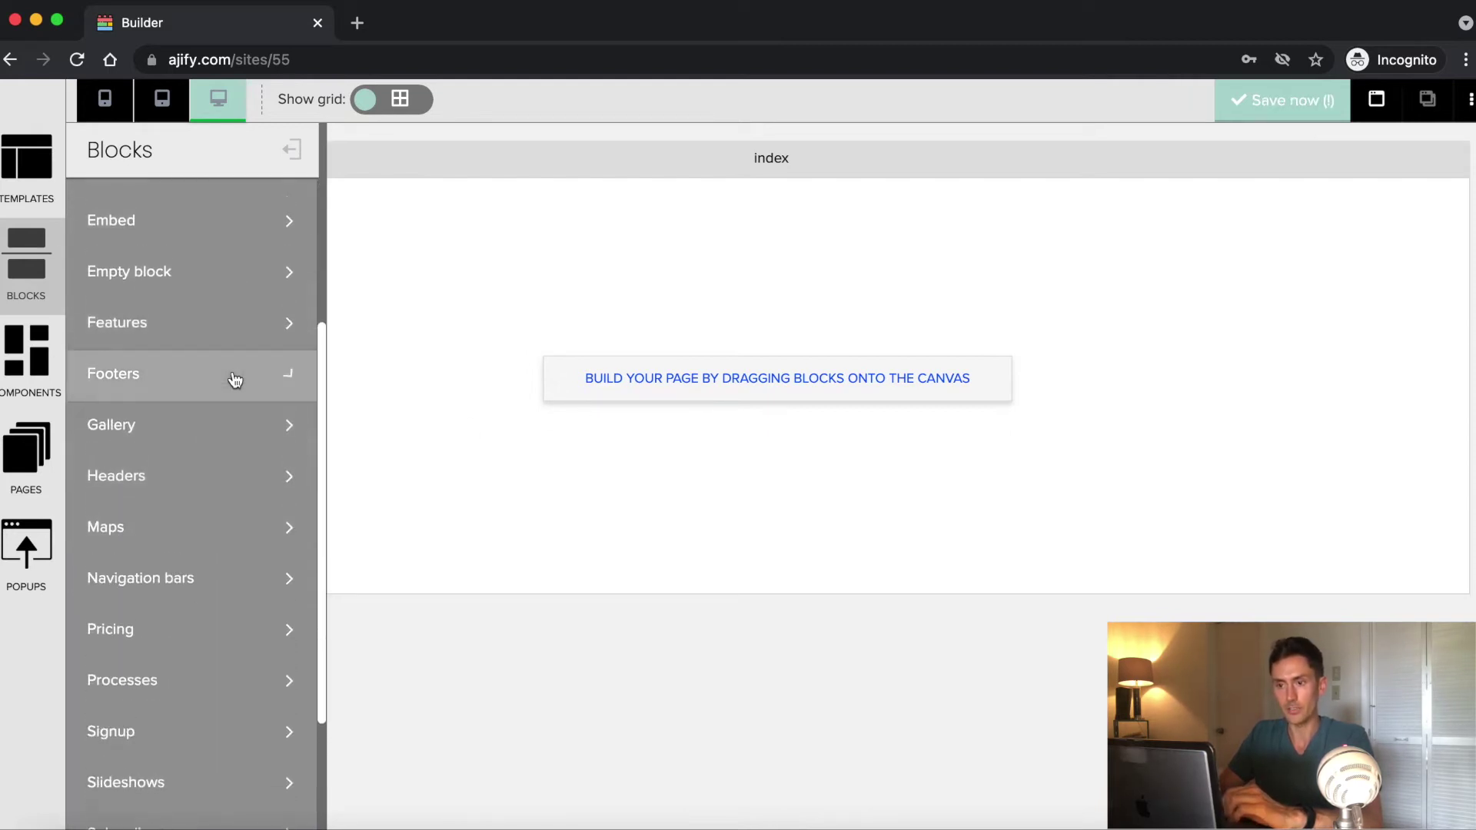
pyautogui.scroll(4, 231, 379)
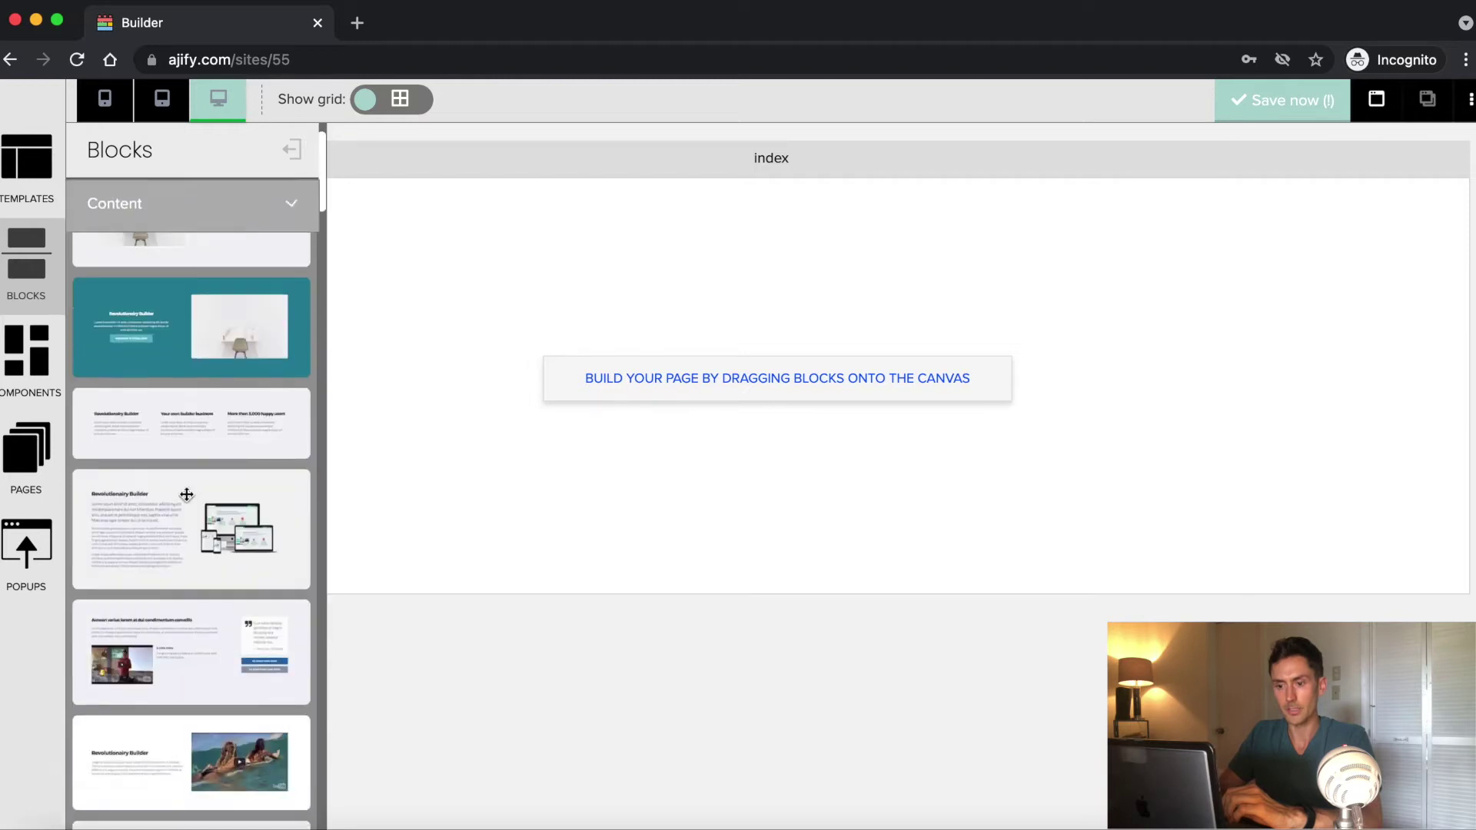
pyautogui.click(294, 213)
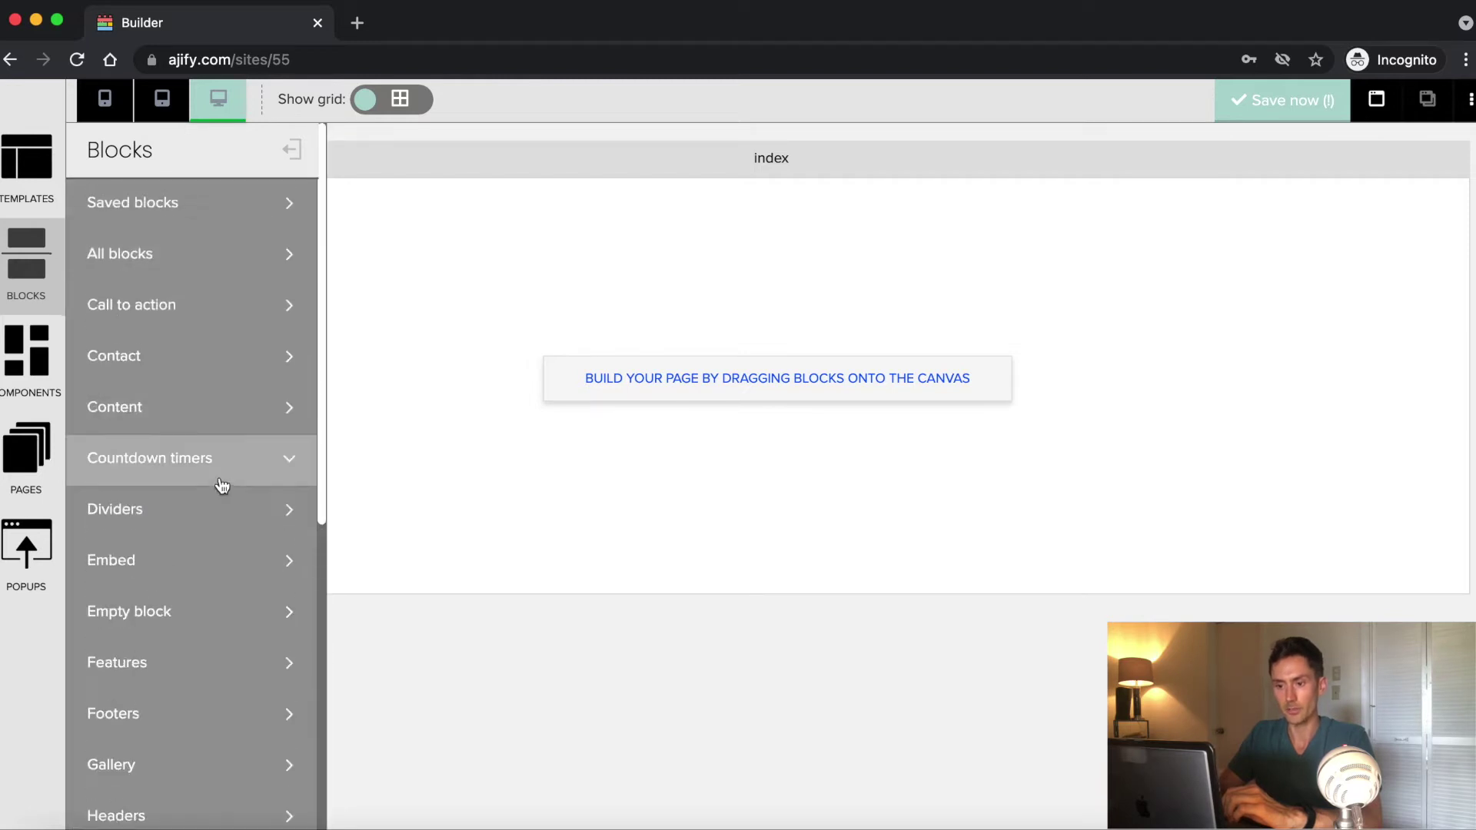
# Add the beach-photo header block to the page, followed by the content block with three captioned image columns
pyautogui.scroll(-4, 220, 484)
pyautogui.click(156, 503)
pyautogui.scroll(5, 168, 377)
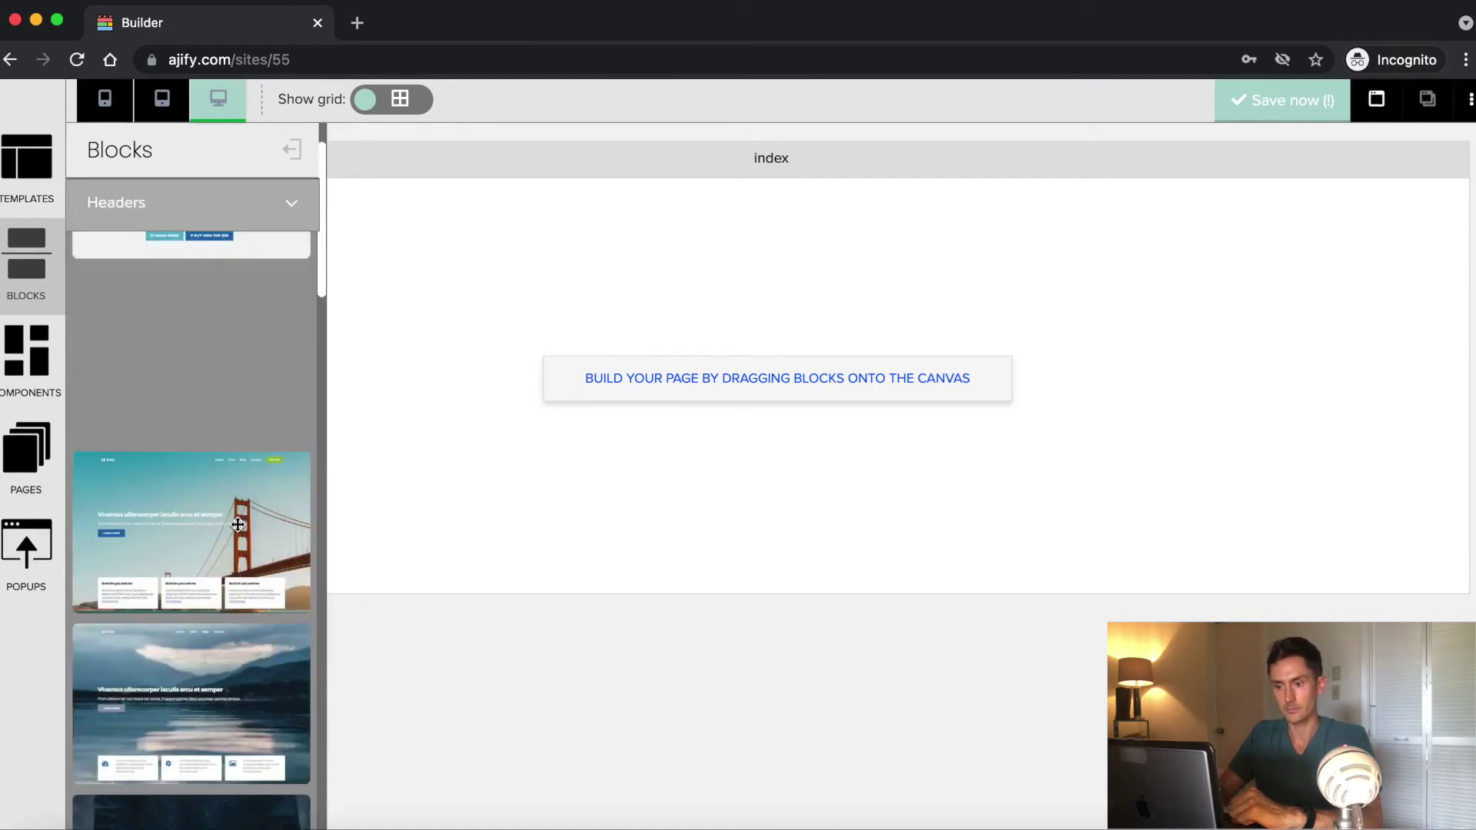
pyautogui.scroll(-5, 153, 561)
pyautogui.scroll(-5, 152, 561)
pyautogui.moveTo(145, 607); pyautogui.dragTo(592, 389)
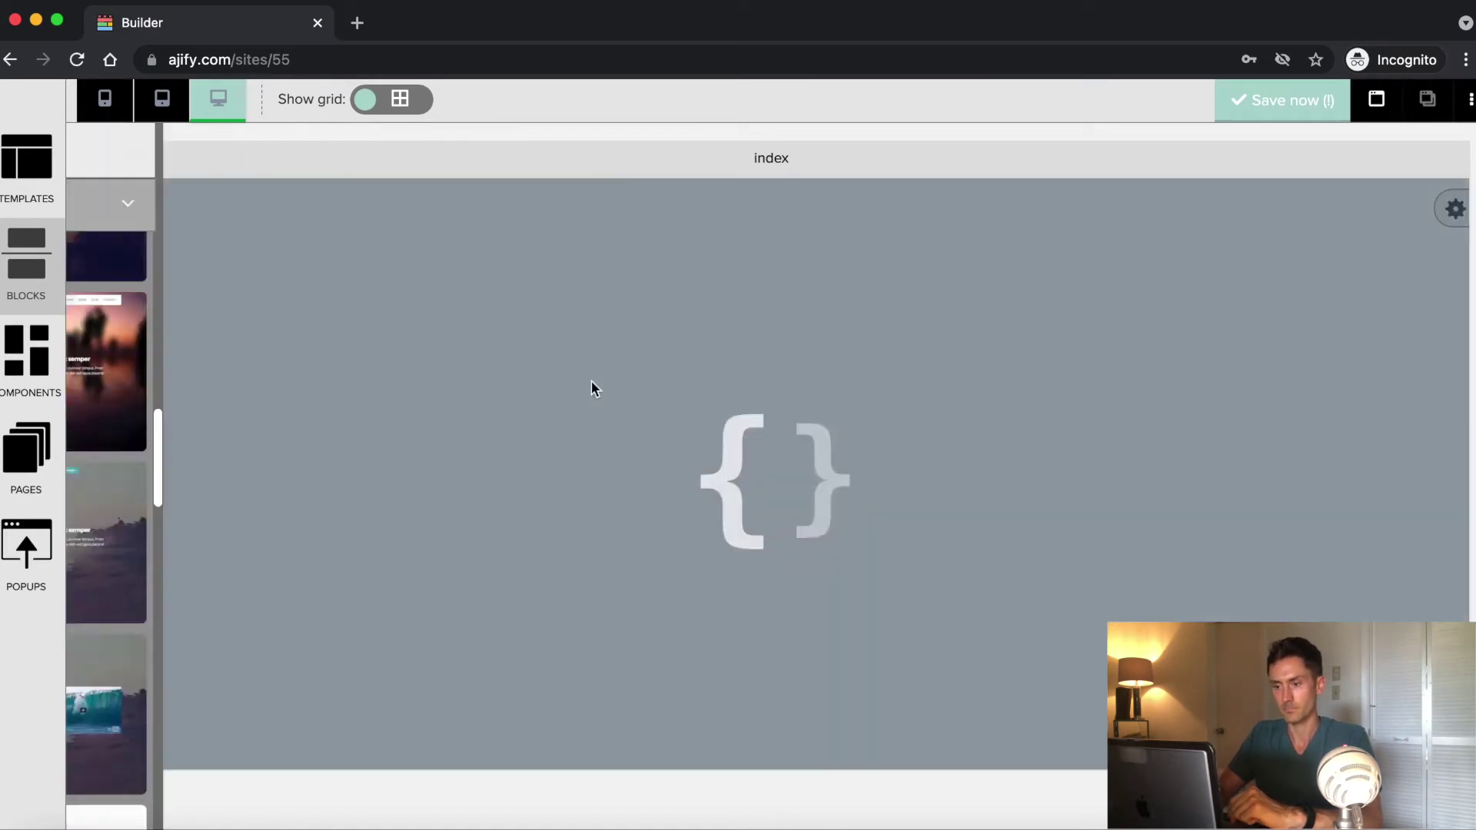
pyautogui.click(204, 405)
pyautogui.moveTo(158, 534); pyautogui.dragTo(352, 560)
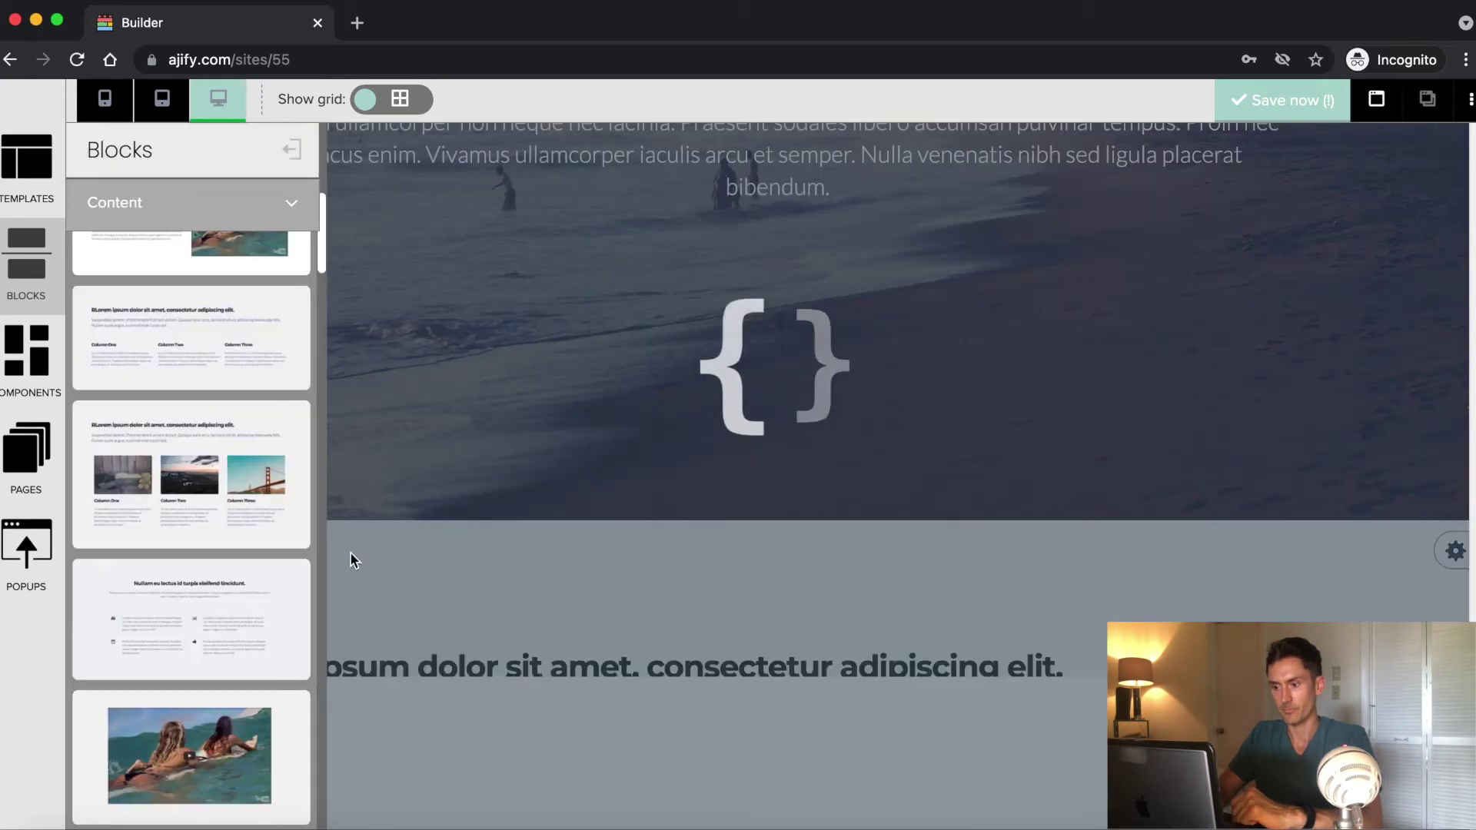
# Look through the layouts in the Features block category
pyautogui.click(215, 203)
pyautogui.click(215, 458)
pyautogui.scroll(-10, 223, 553)
pyautogui.scroll(4, 184, 546)
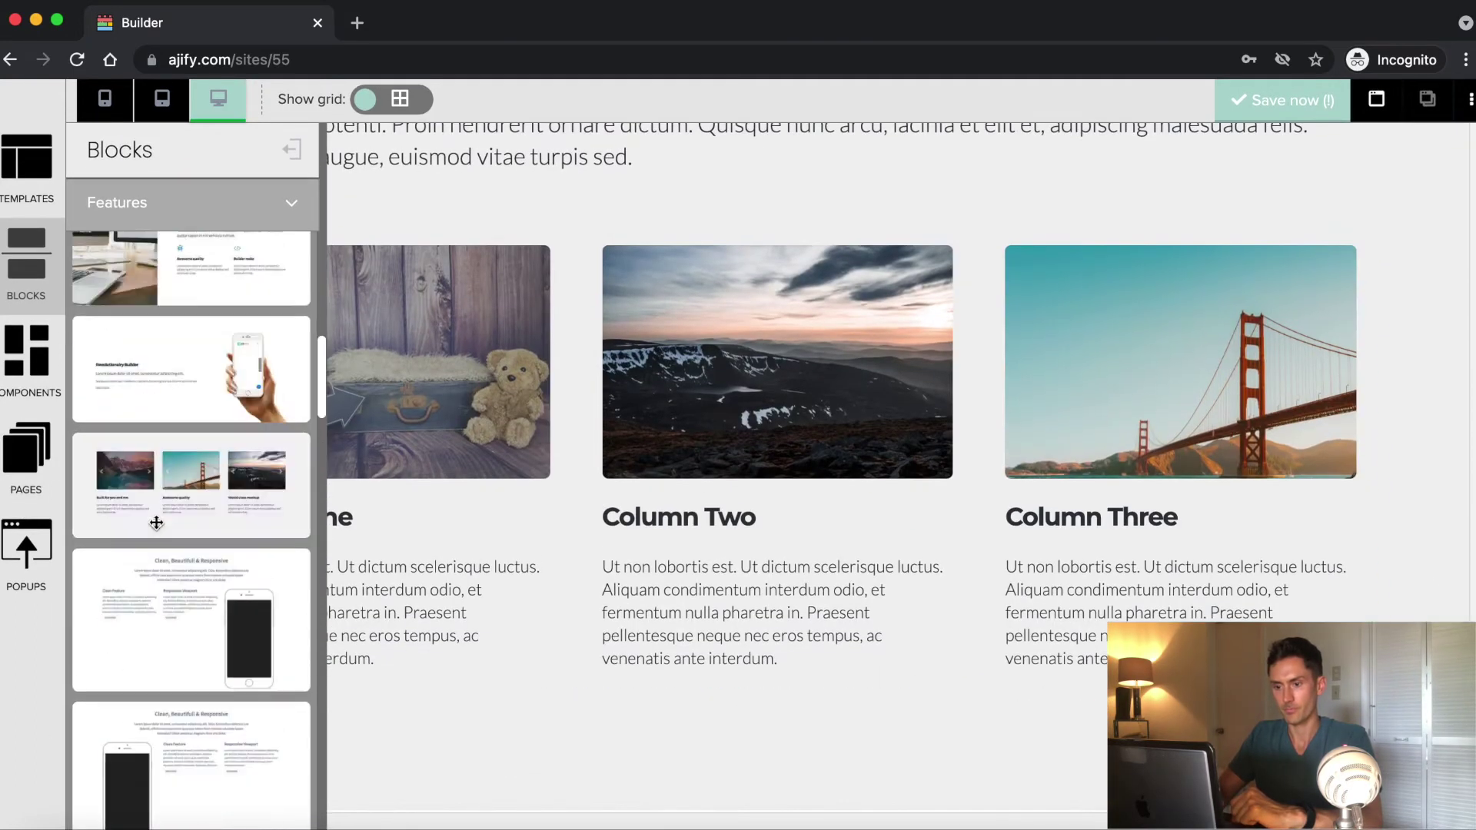
pyautogui.click(215, 203)
pyautogui.scroll(-7, 211, 470)
pyautogui.scroll(7, 196, 415)
# Add the teal block with text beside an image slideshow, then the white block with a mountain-lake slideshow, below the three columns
pyautogui.click(194, 405)
pyautogui.scroll(-15, 217, 462)
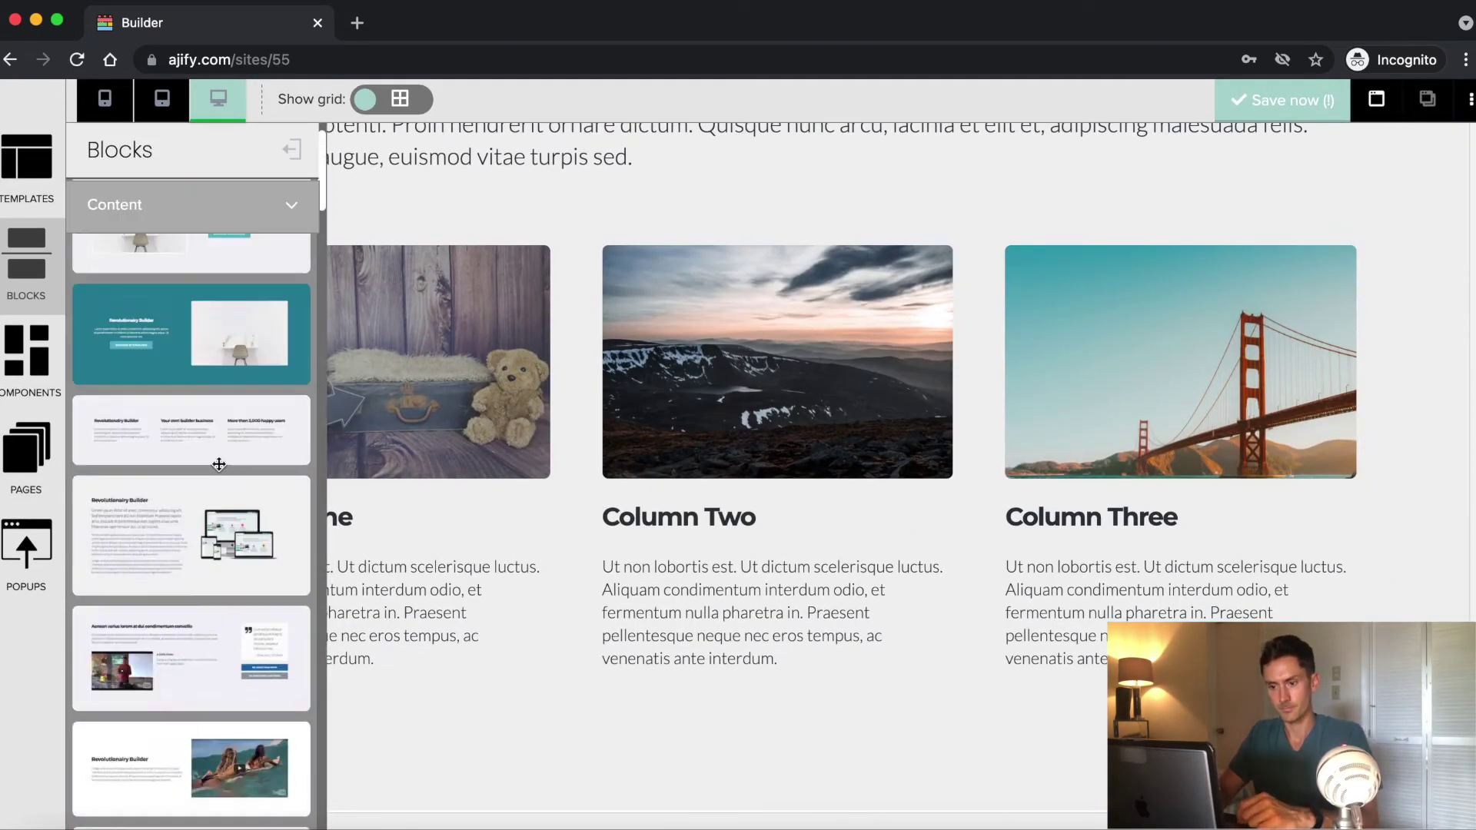
pyautogui.scroll(-12, 105, 545)
pyautogui.scroll(20, 109, 544)
pyautogui.moveTo(109, 543); pyautogui.dragTo(550, 796)
pyautogui.scroll(4, 221, 446)
pyautogui.scroll(-3, 221, 462)
pyautogui.moveTo(201, 544); pyautogui.dragTo(530, 777)
# Add the dark team-member block with a photo, biography and social icons below the white slideshow block
pyautogui.scroll(-7, 544, 494)
pyautogui.click(208, 203)
pyautogui.scroll(-8, 205, 553)
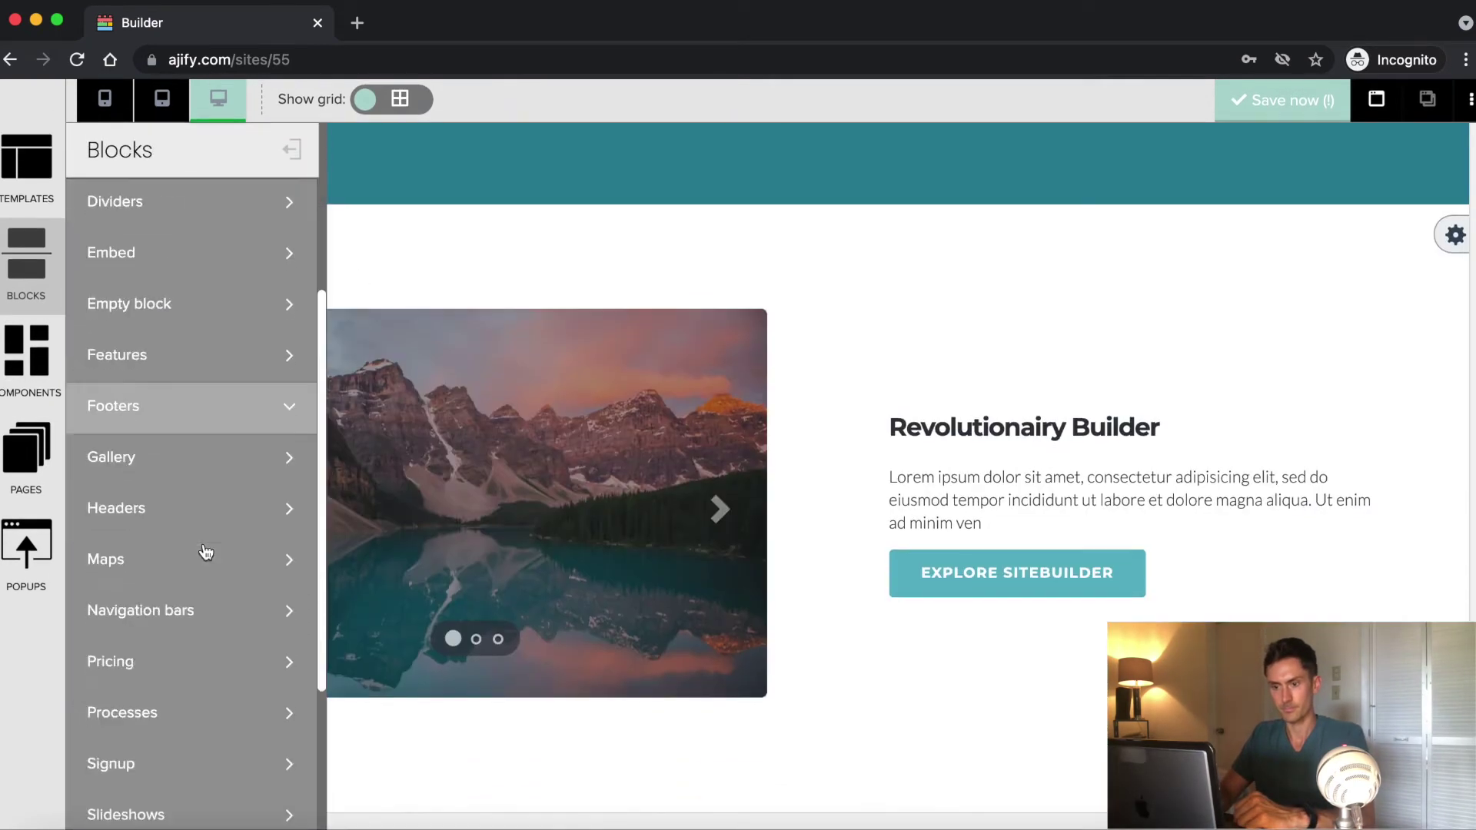
pyautogui.click(202, 577)
pyautogui.scroll(-8, 190, 595)
pyautogui.moveTo(192, 504); pyautogui.dragTo(402, 784)
# Add one more block to the page from another block category
pyautogui.scroll(-5, 402, 731)
pyautogui.click(207, 203)
pyautogui.scroll(-8, 215, 544)
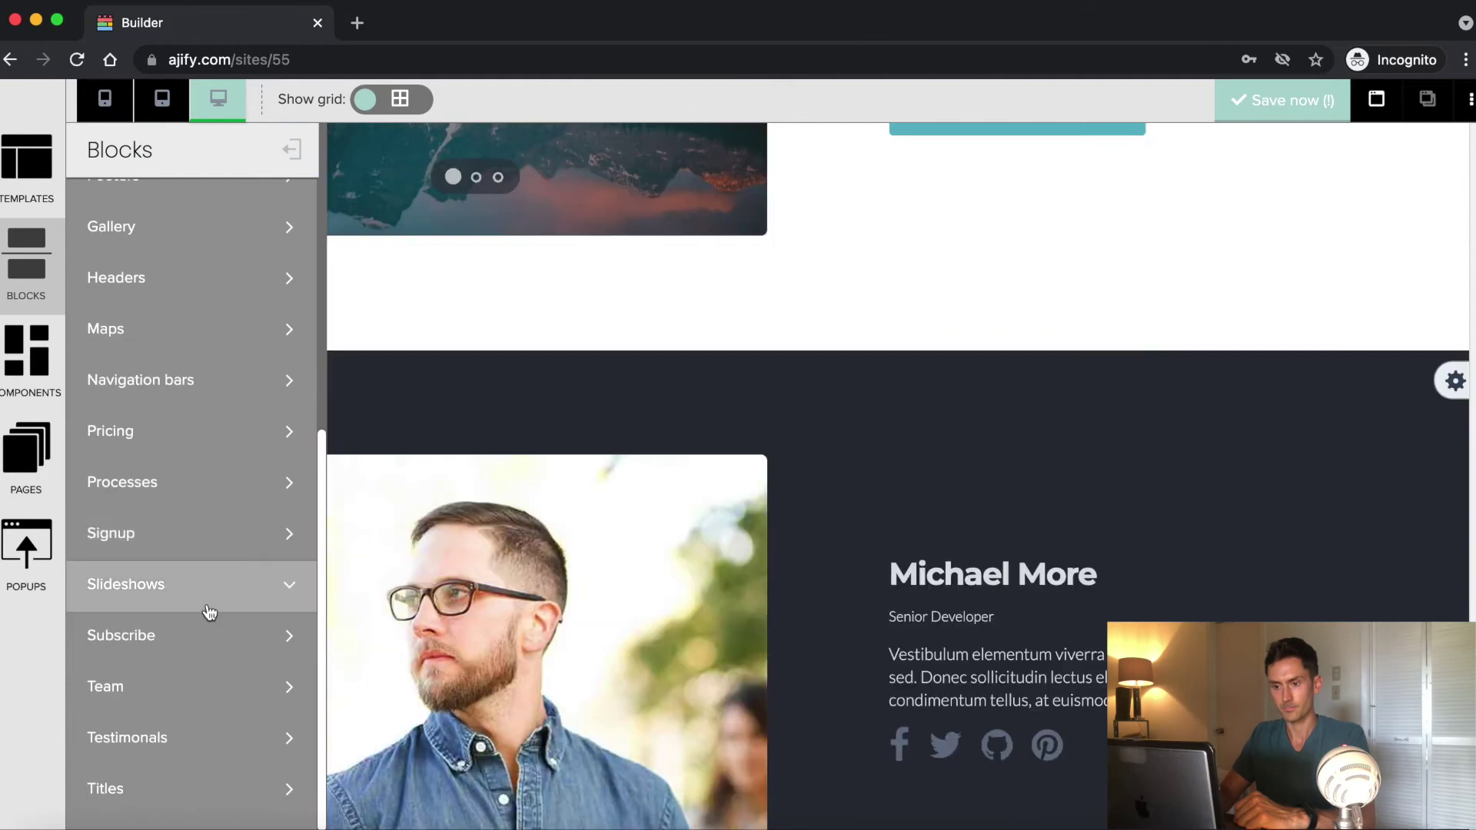
pyautogui.scroll(5, 206, 499)
pyautogui.click(200, 405)
pyautogui.moveTo(257, 263); pyautogui.dragTo(400, 769)
# Review the assembled page from the header through the columns and slideshows to the team-member section
pyautogui.scroll(20, 474, 566)
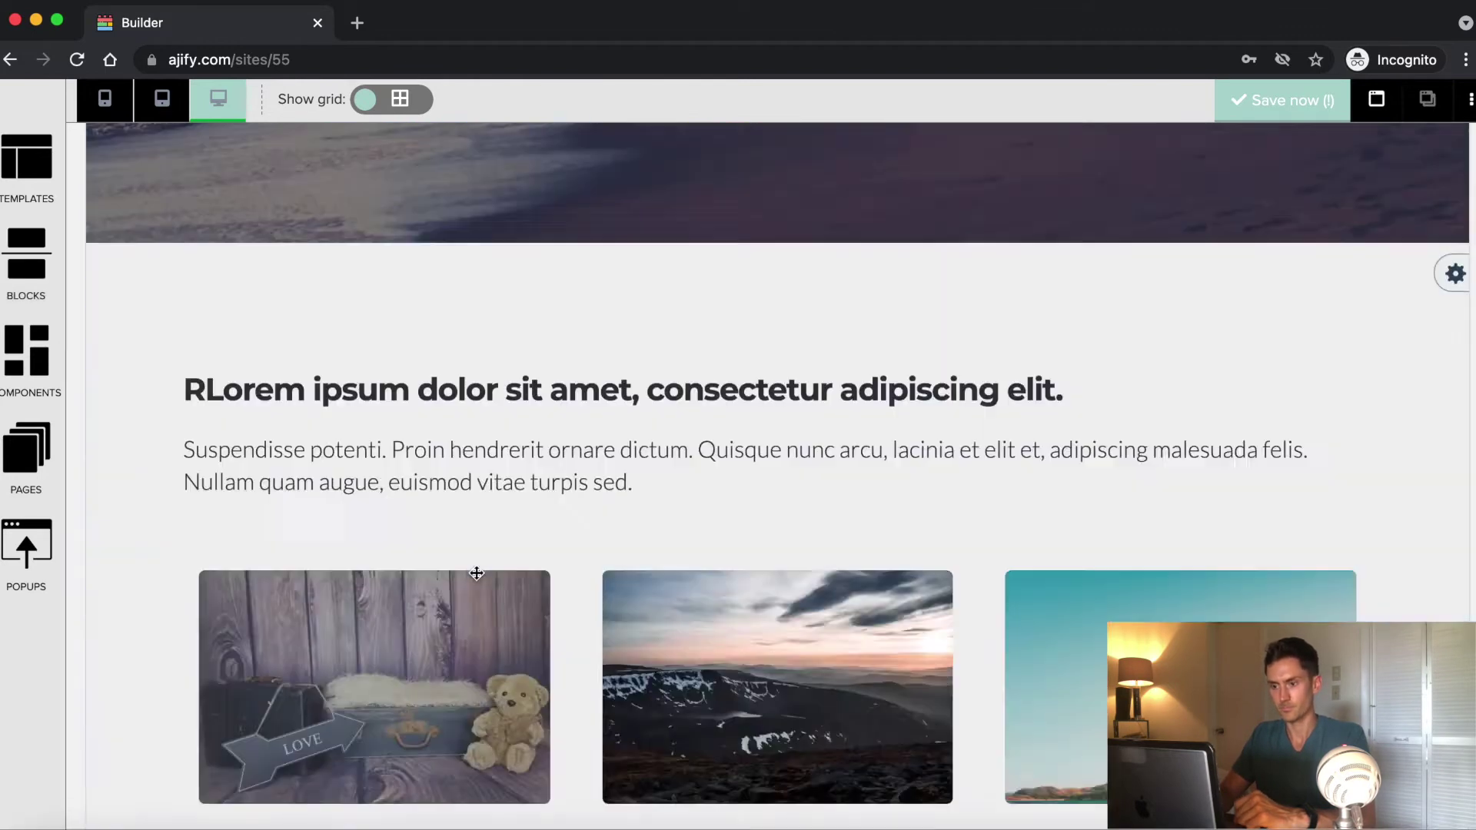
pyautogui.scroll(-1, 475, 566)
pyautogui.scroll(10, 165, 439)
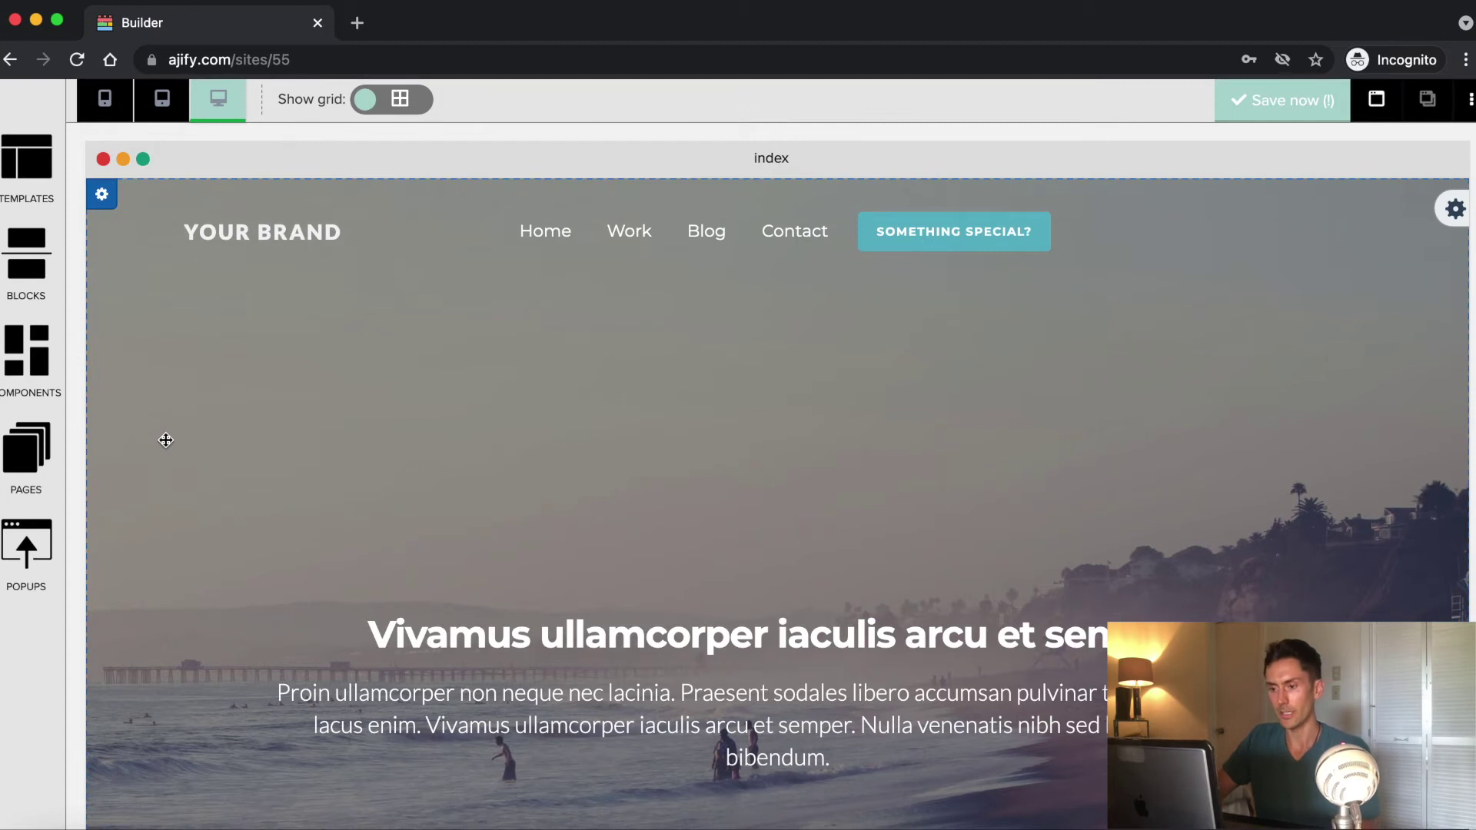
pyautogui.scroll(-7, 166, 440)
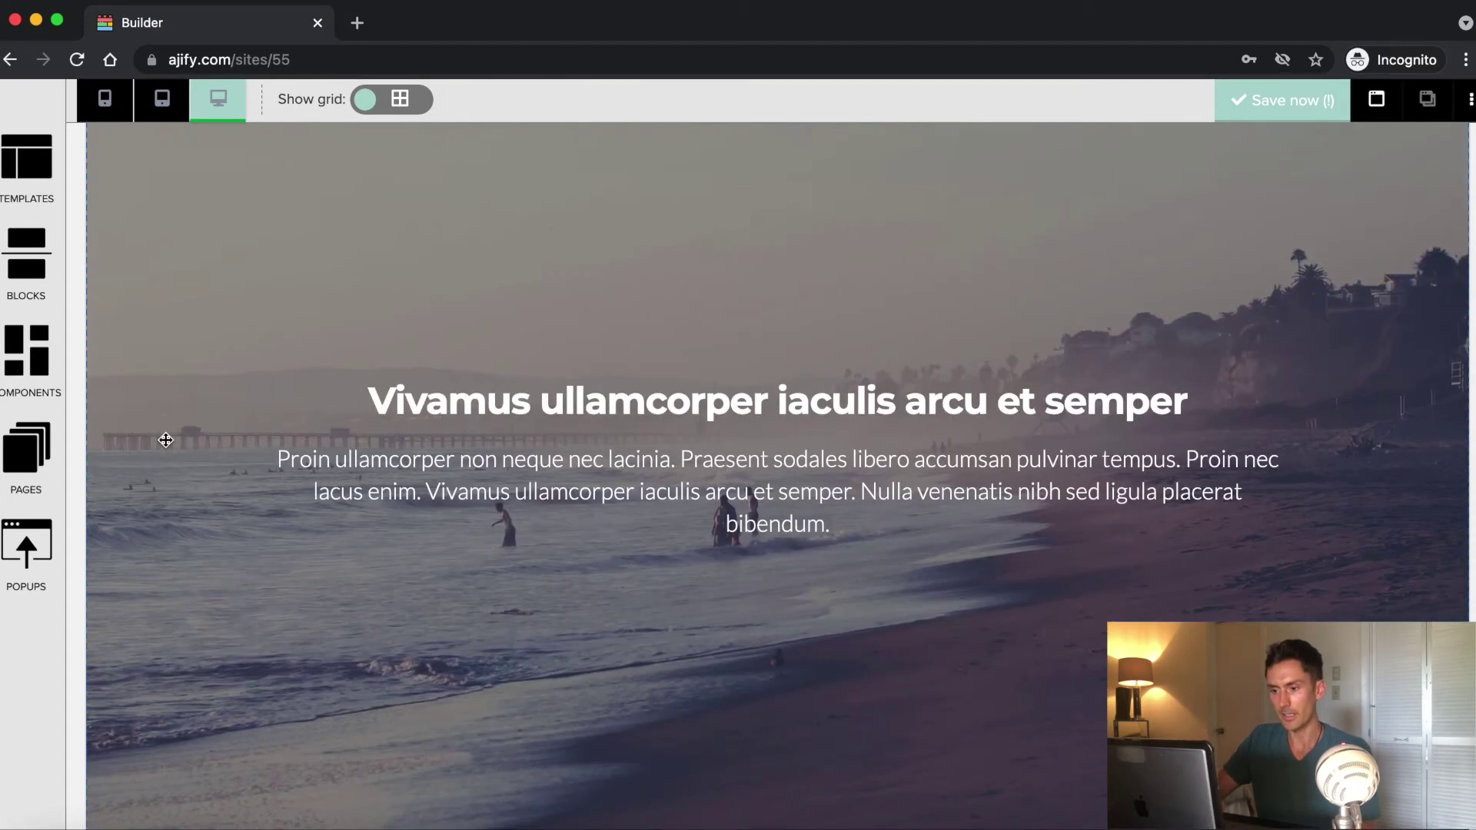
pyautogui.scroll(7, 166, 440)
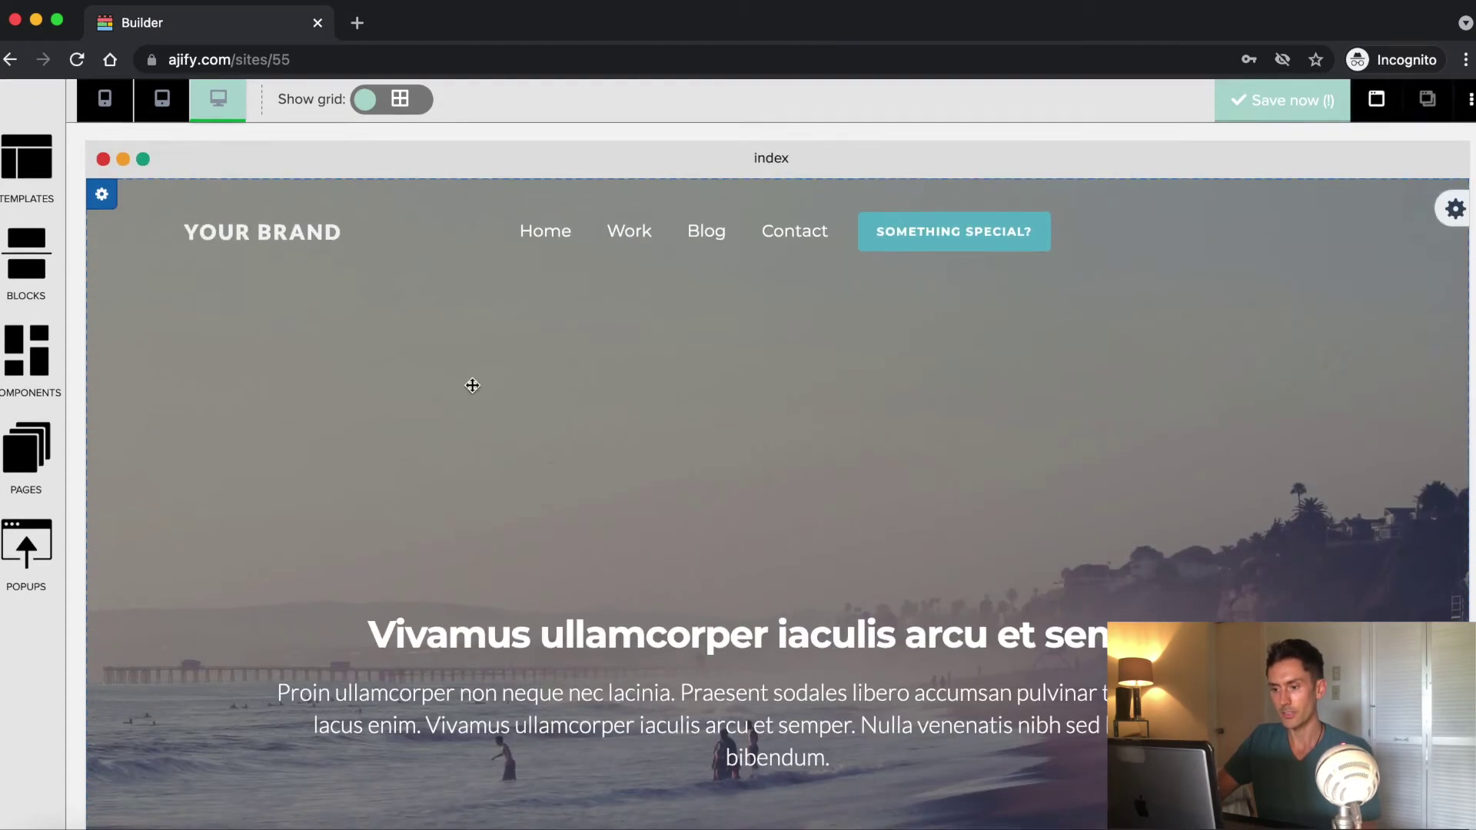
pyautogui.scroll(-5, 379, 474)
pyautogui.scroll(-7, 260, 539)
pyautogui.scroll(-10, 432, 714)
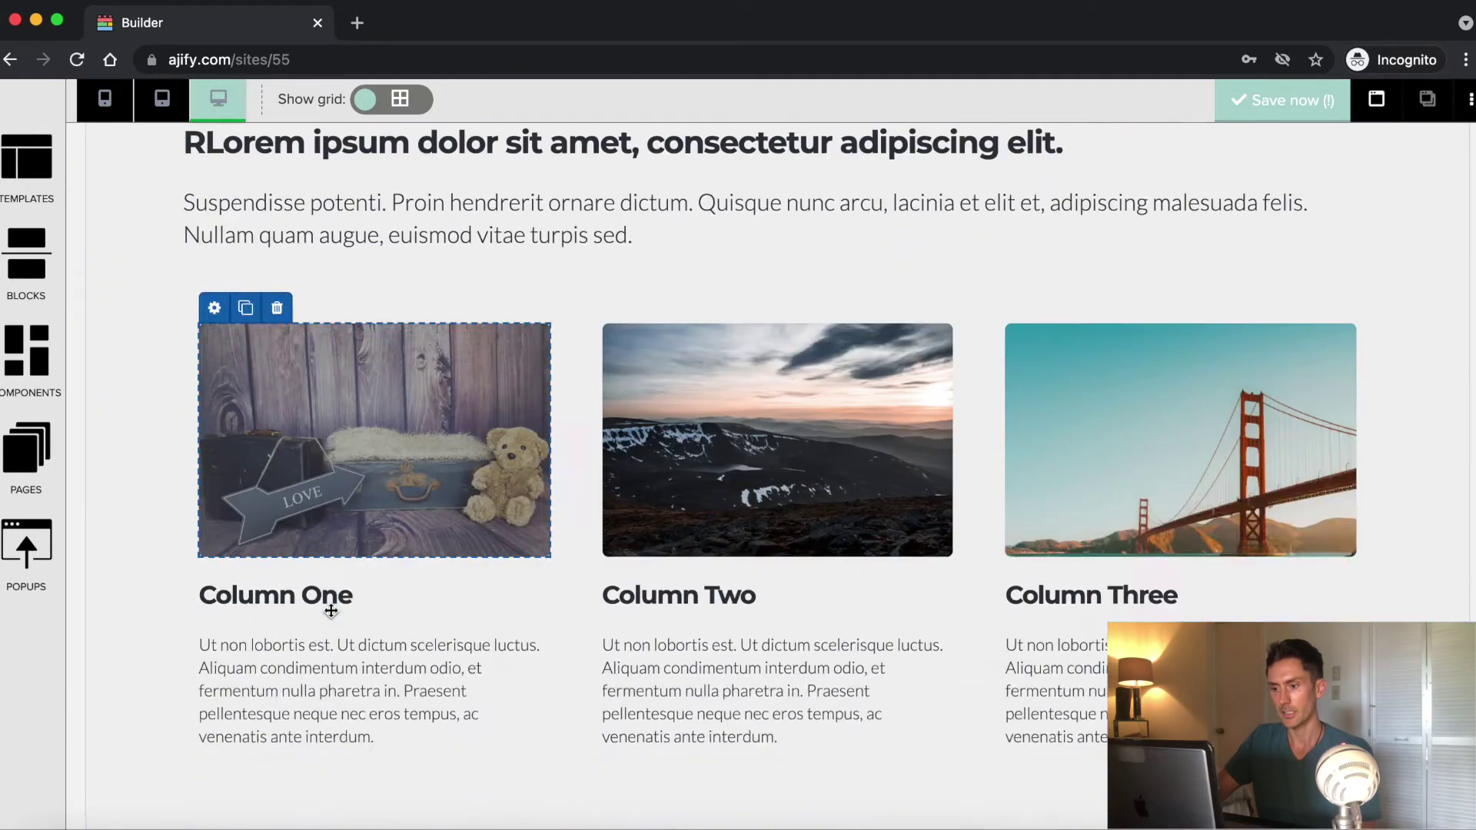
pyautogui.scroll(-7, 612, 602)
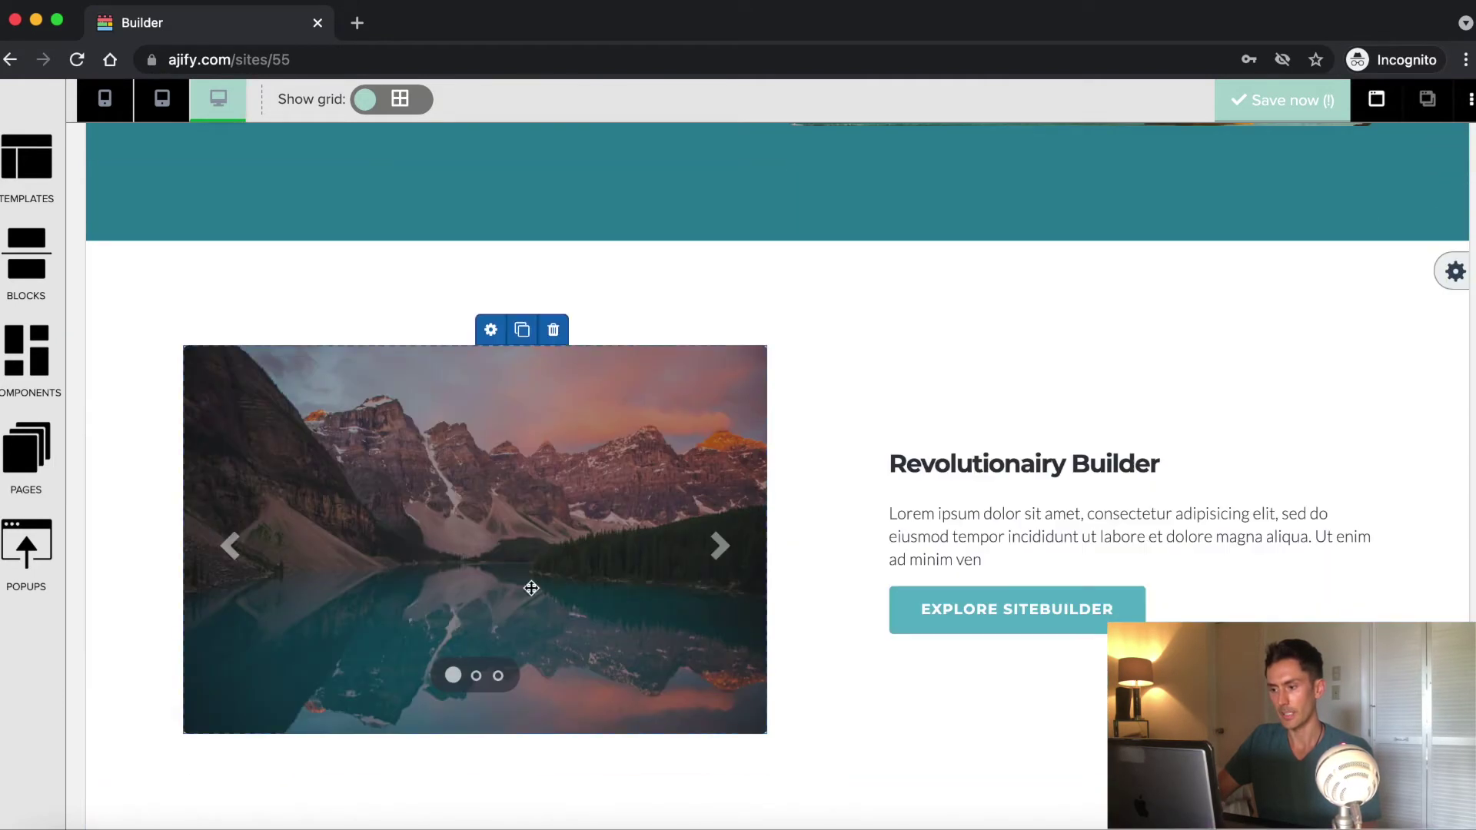
pyautogui.scroll(-7, 782, 462)
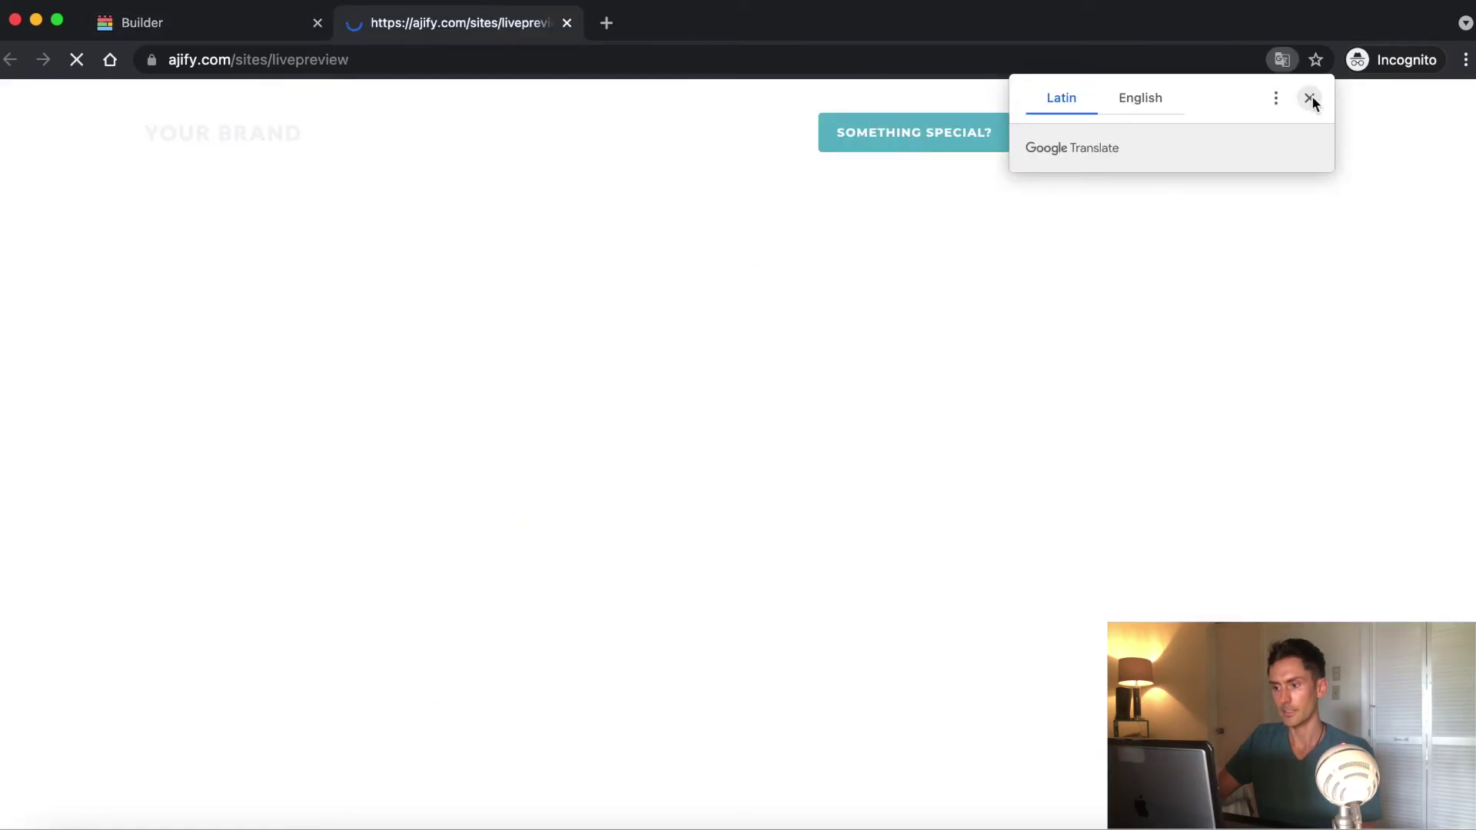
# Save the page and examine its sections in the live preview
pyautogui.click(1312, 98)
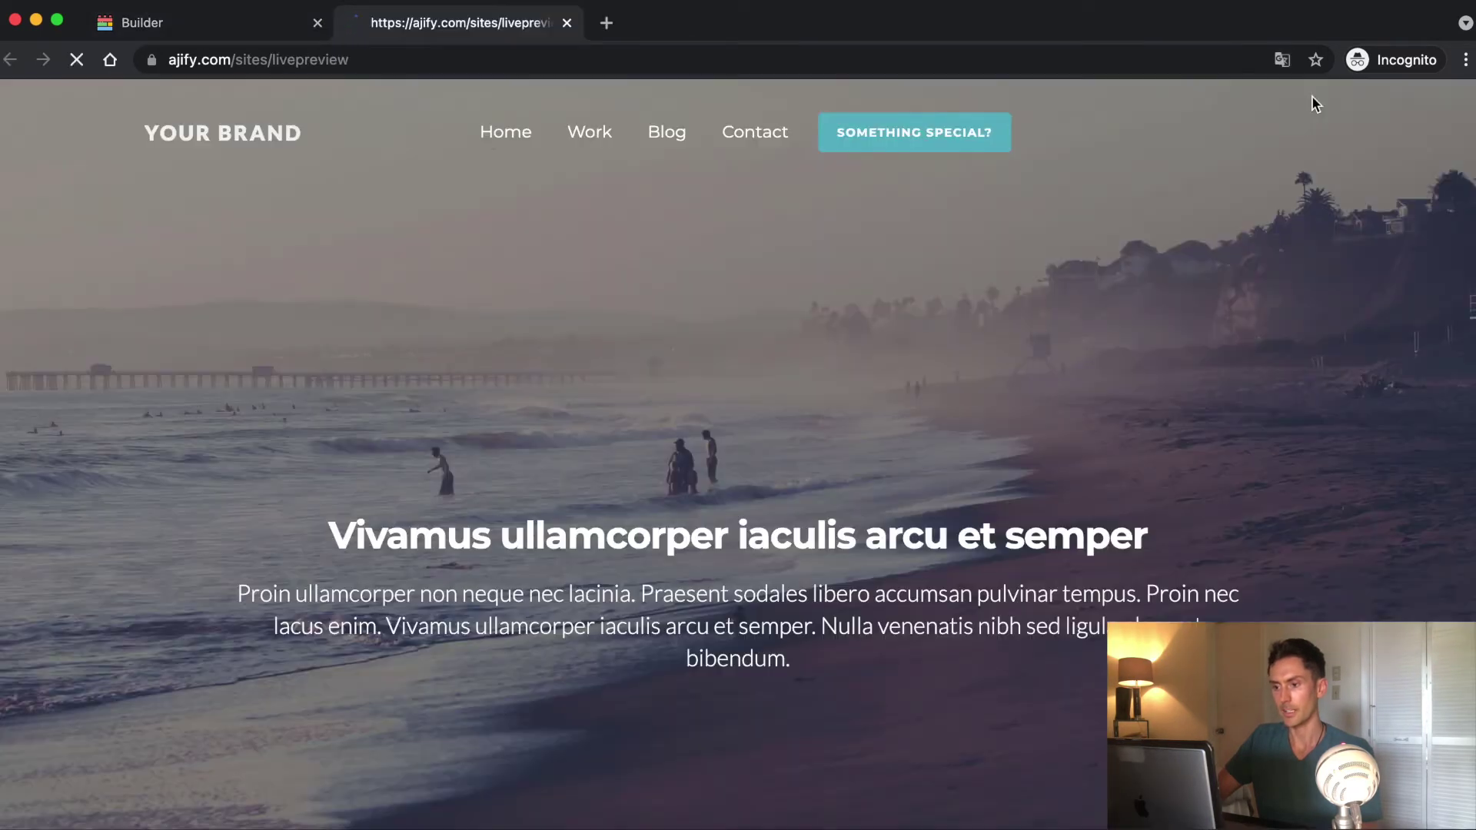
pyautogui.scroll(-15, 207, 505)
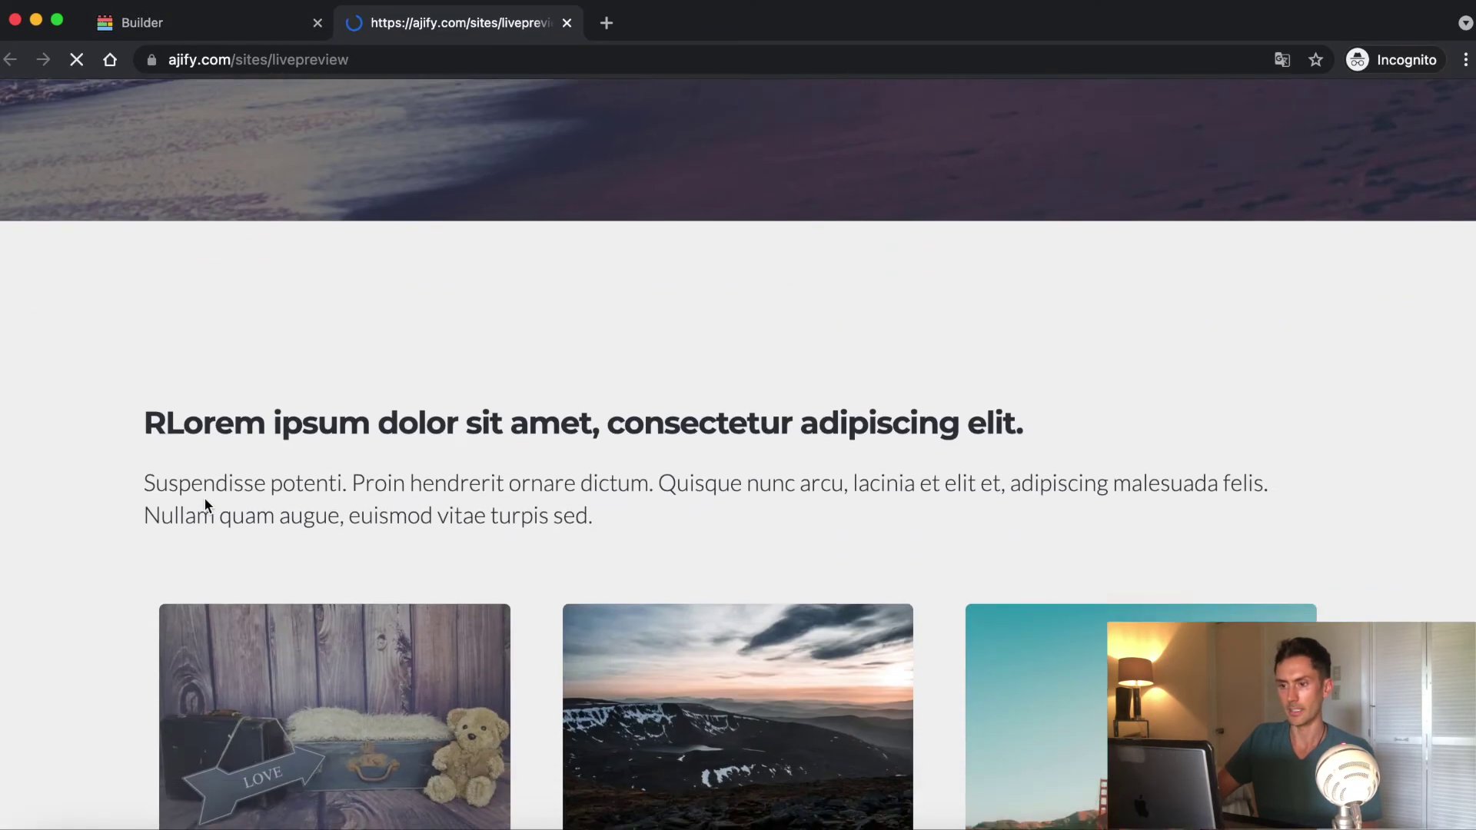
pyautogui.scroll(-7, 204, 498)
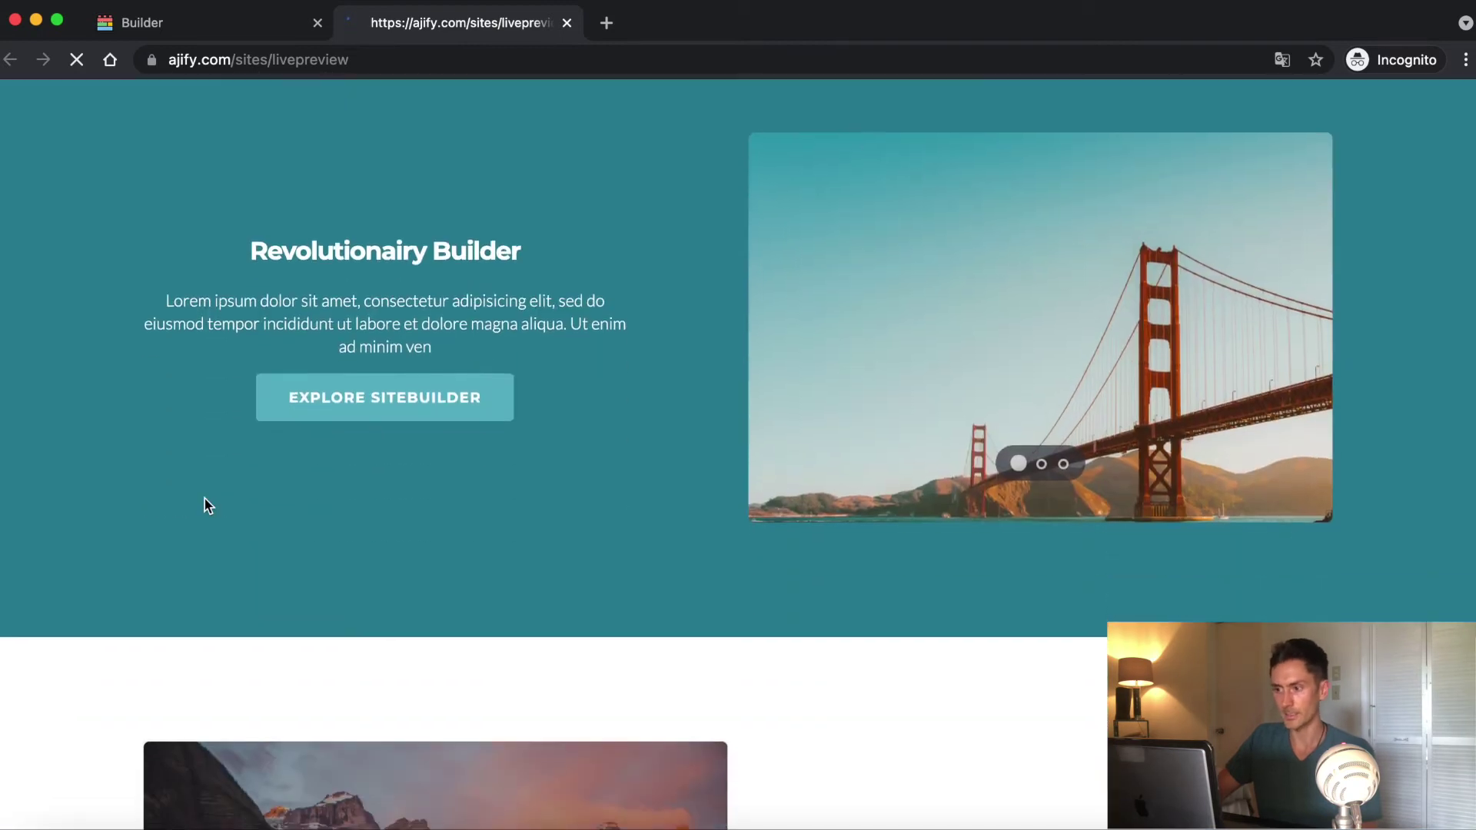
pyautogui.scroll(-15, 208, 505)
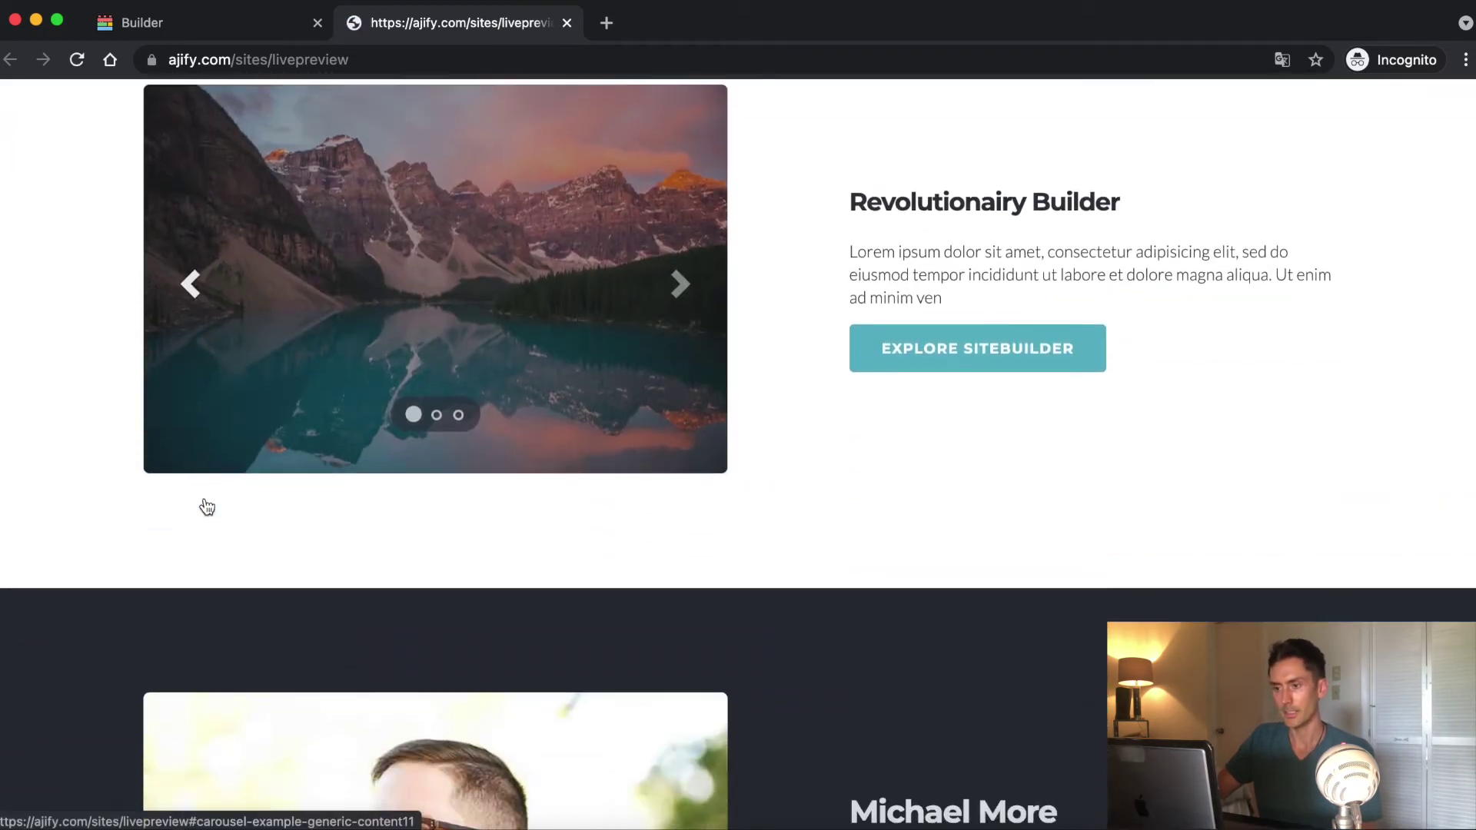
pyautogui.scroll(-3, 207, 507)
pyautogui.scroll(20, 208, 506)
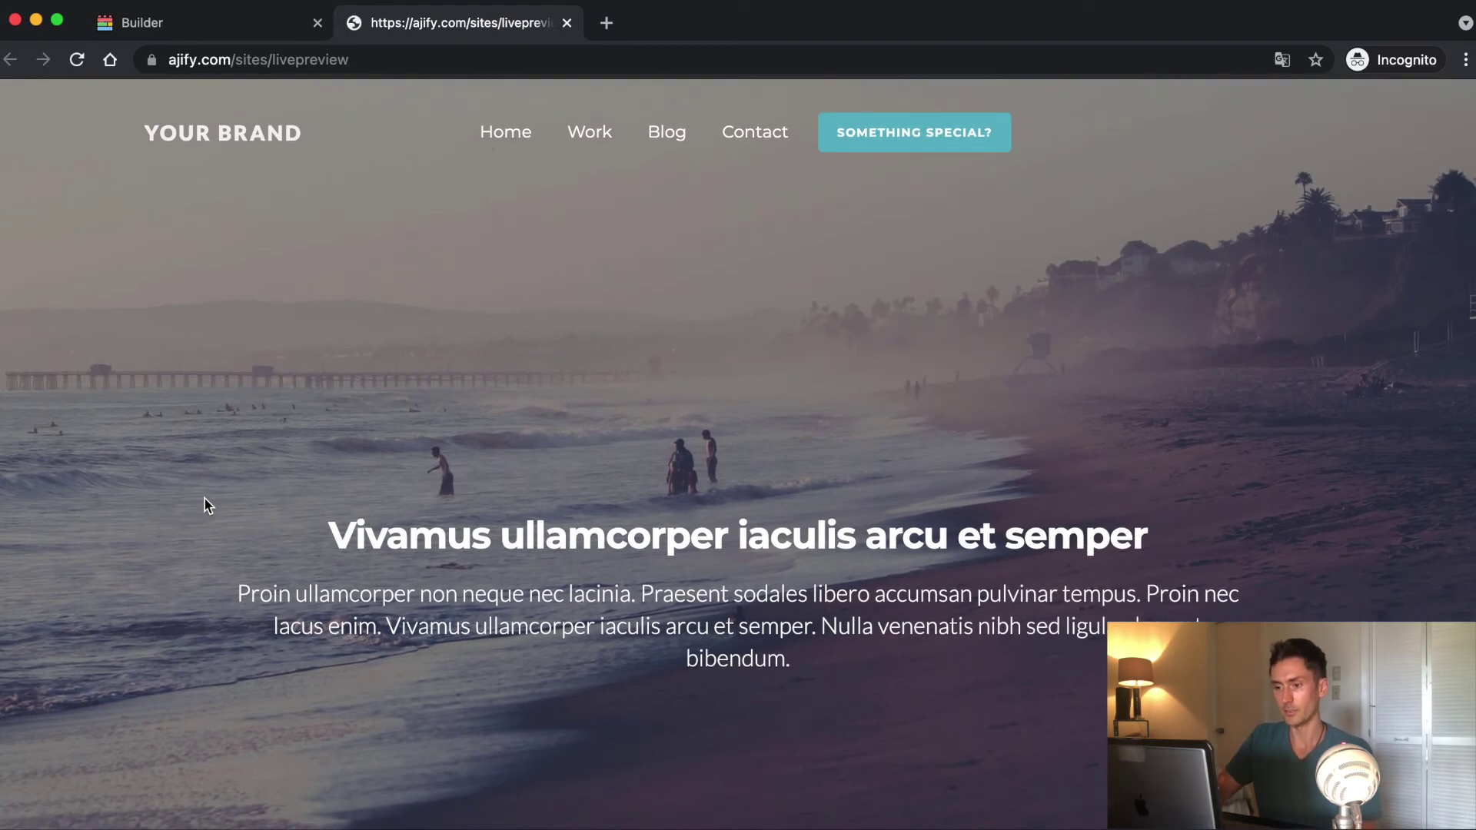
pyautogui.scroll(-12, 205, 497)
pyautogui.scroll(8, 204, 498)
pyautogui.scroll(3, 205, 499)
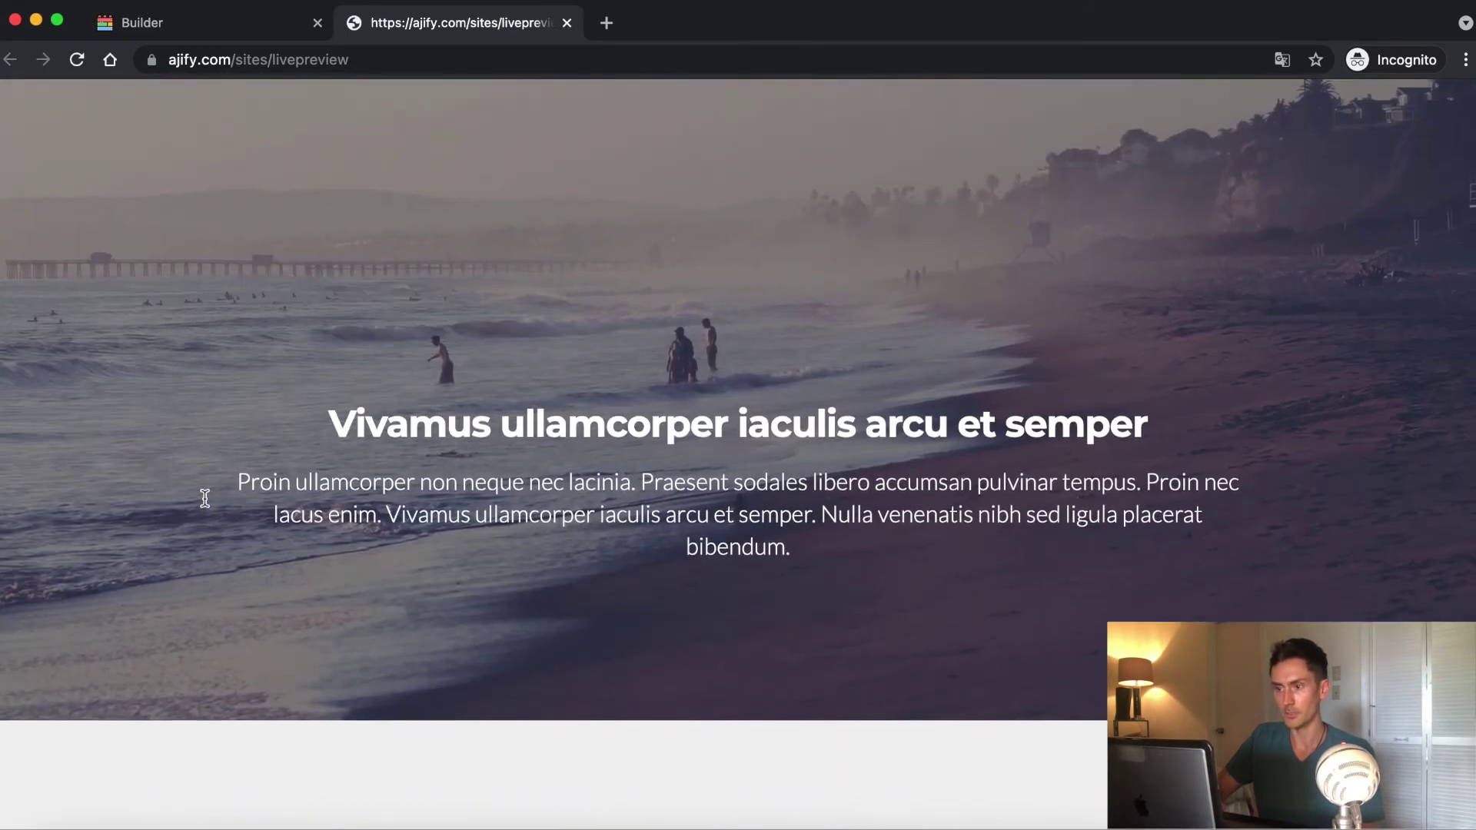
pyautogui.scroll(2, 208, 504)
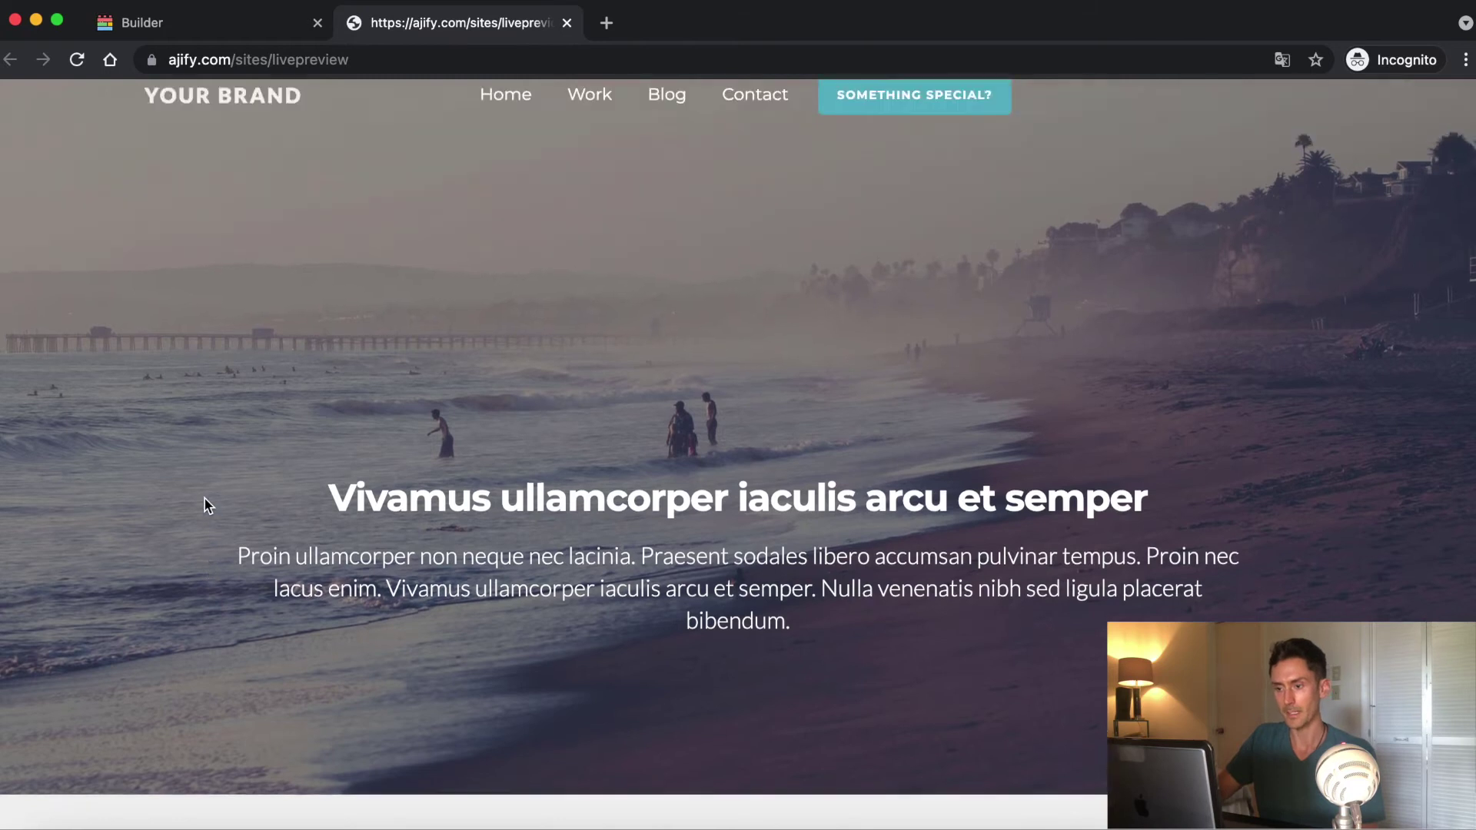
# Return to the builder, dismiss the site preview dialog and replace the header's brand text with "DAN'S CREATIVE SPACE"
pyautogui.click(221, 23)
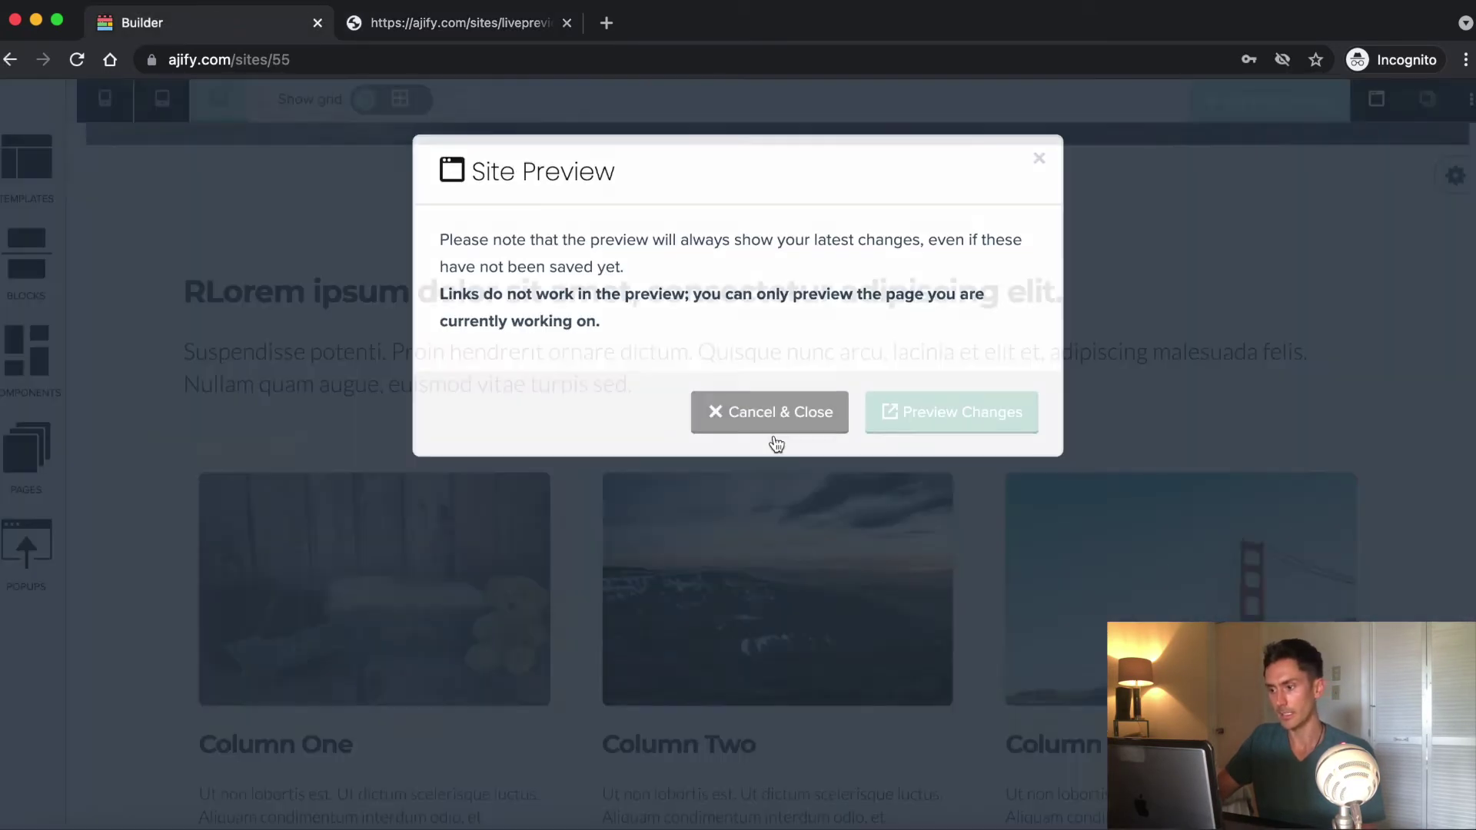
pyautogui.click(771, 420)
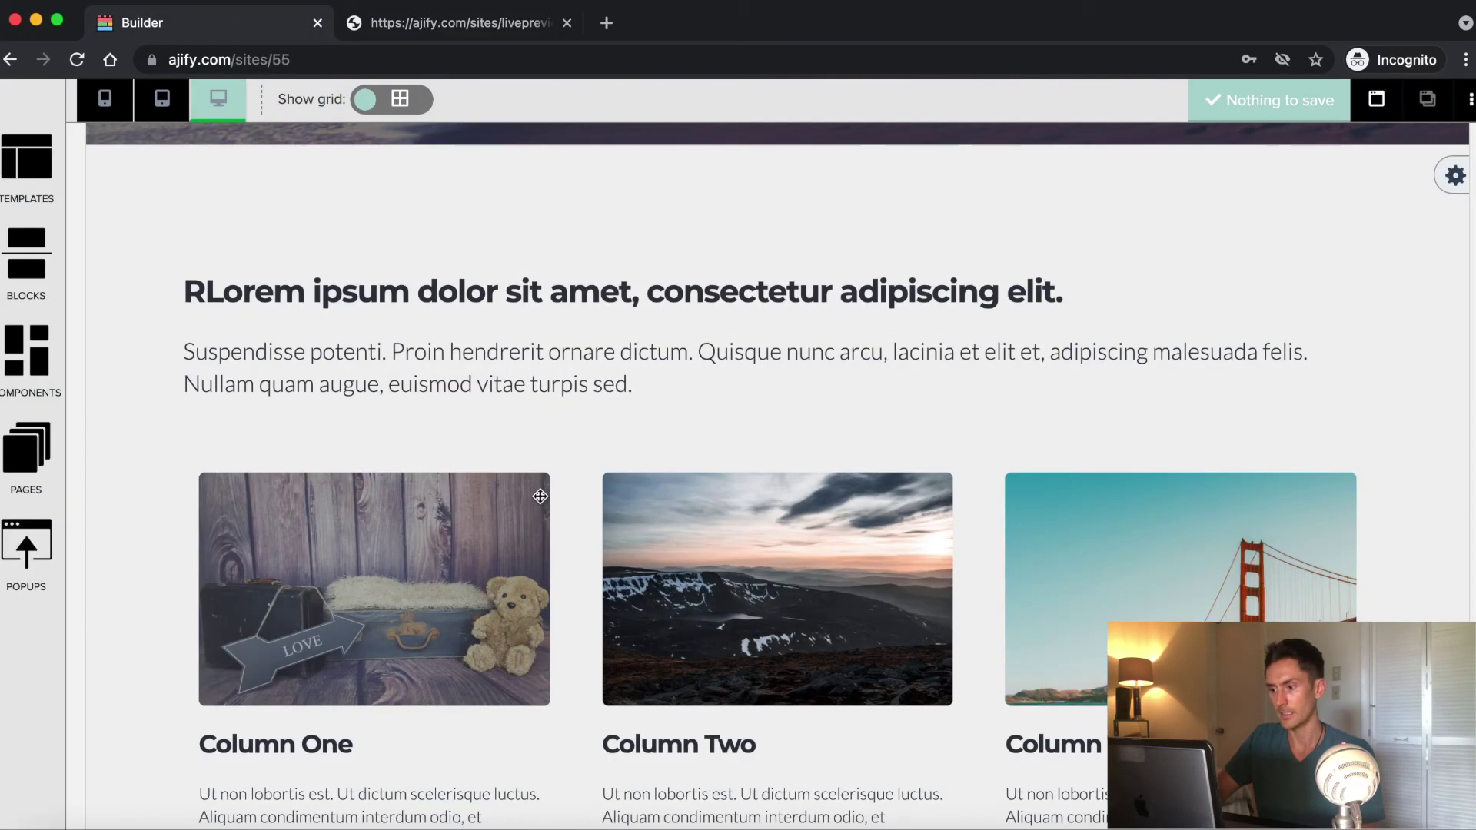
pyautogui.scroll(10, 540, 495)
pyautogui.scroll(2, 389, 511)
pyautogui.tripleClick(261, 232)
pyautogui.write("DAN'S CREATIVE SPACE")
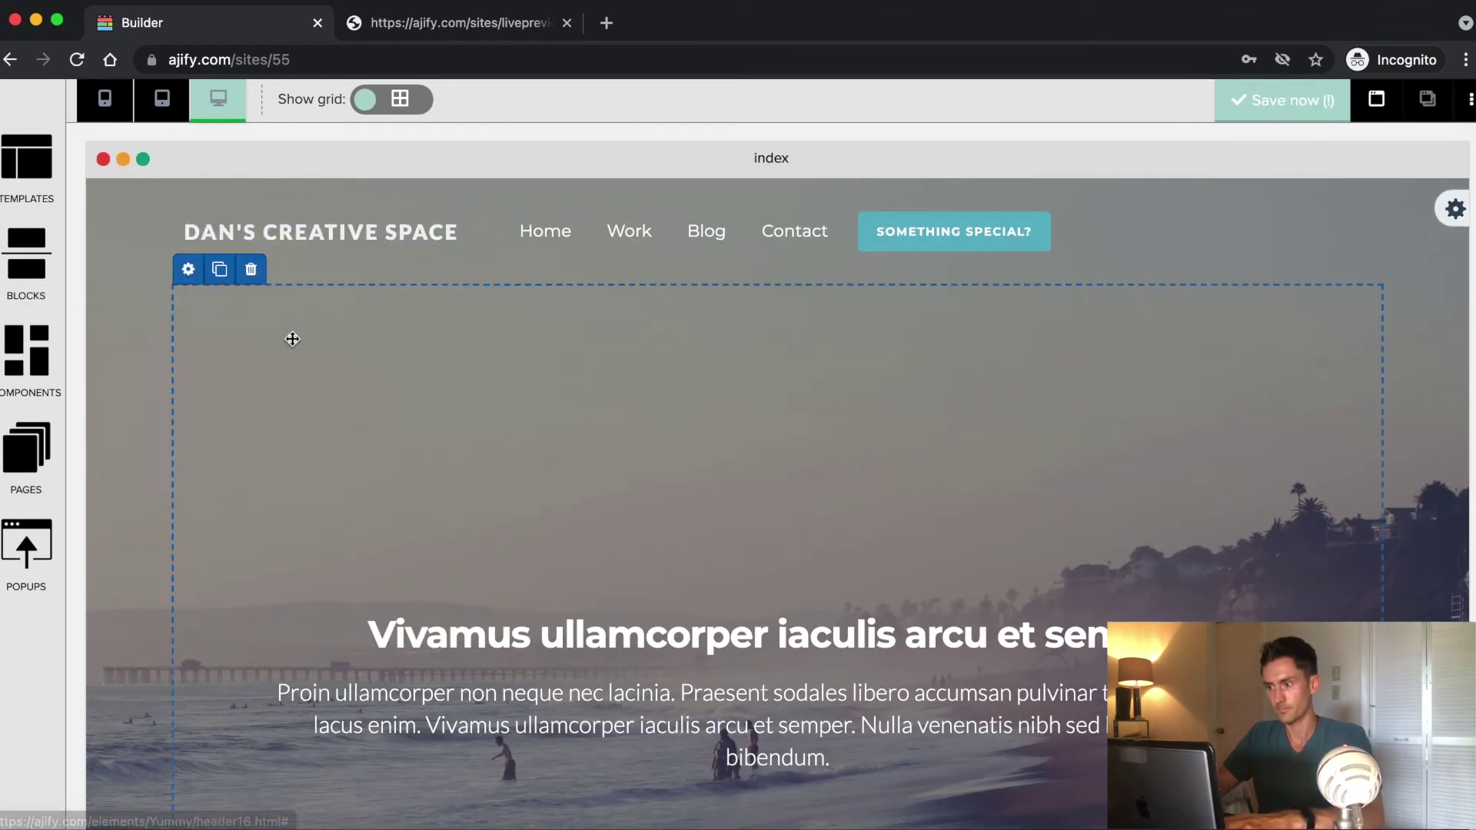
# Change the link text of the header's "SOMETHING SPECIAL?" button to "VIEW ON YOUTUBE"
pyautogui.click(875, 267)
pyautogui.click(1299, 276)
pyautogui.tripleClick(1299, 328)
pyautogui.press('BackSpace')
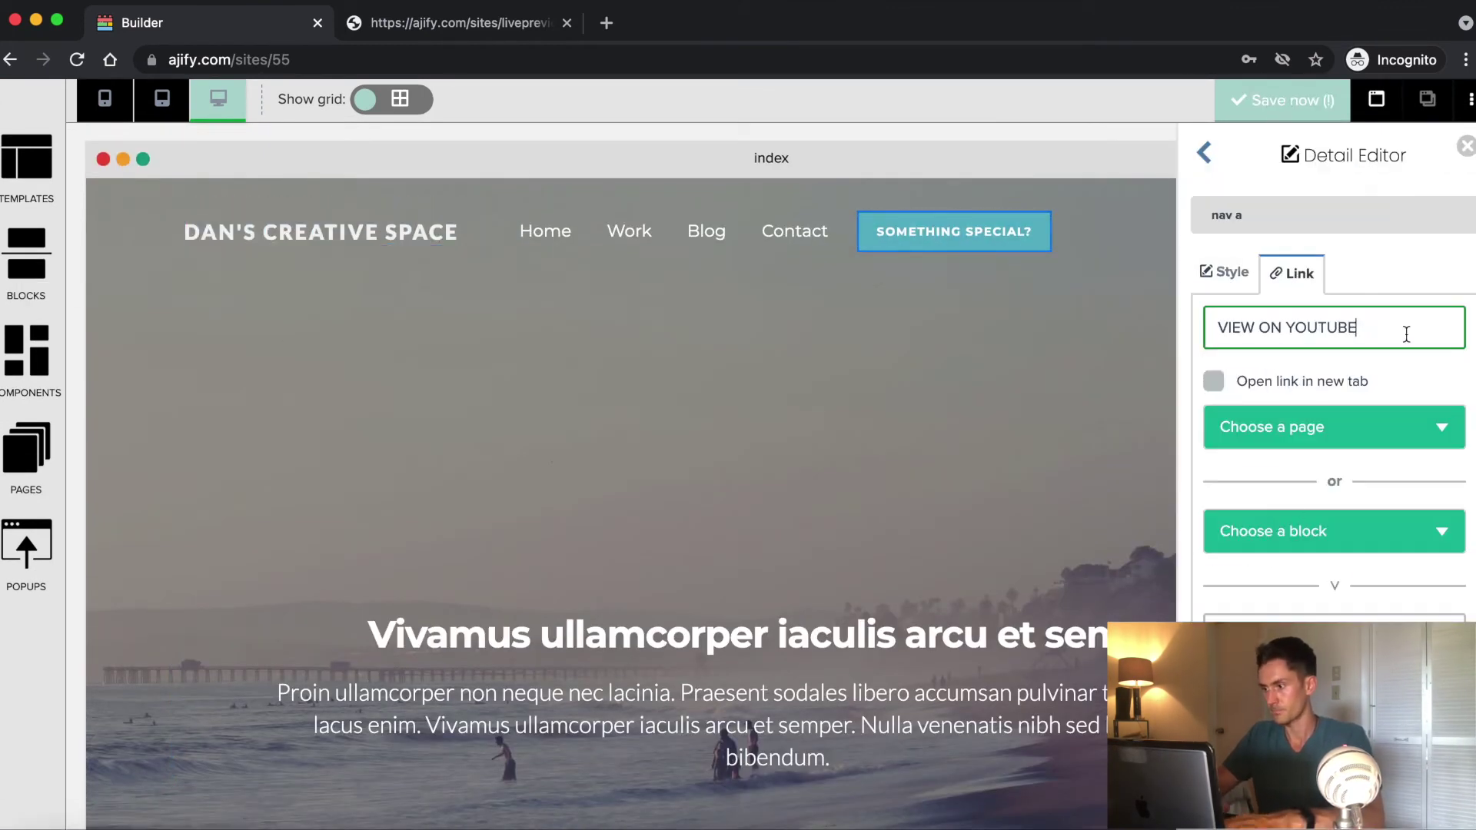
# Title the hero "Welcome to Dan's Creative Space" and describe it below as "a YouTube channel that provides many tutorial and How To videos"
pyautogui.tripleClick(623, 342)
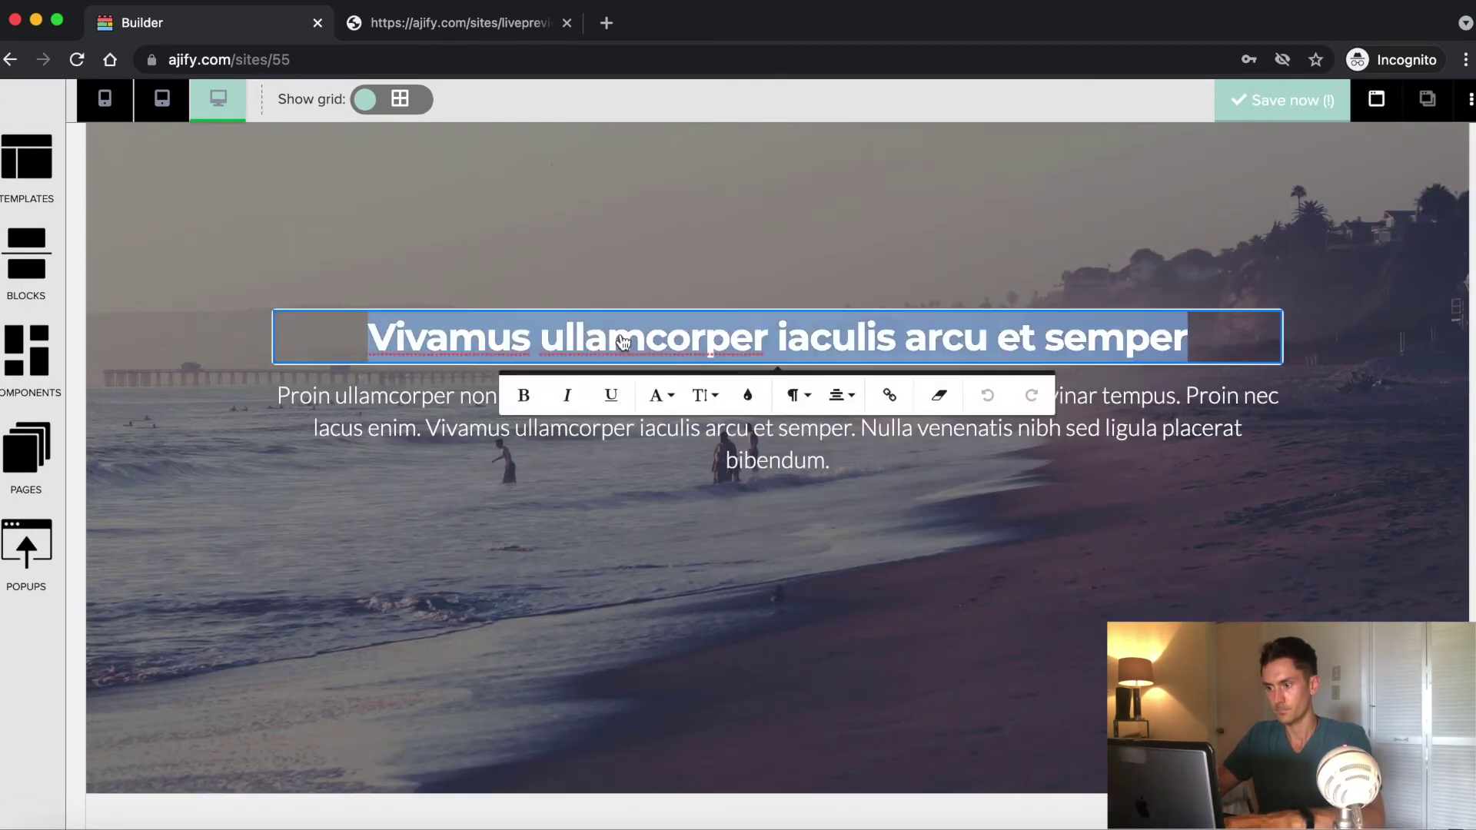
pyautogui.write("Welcome to Dan's Creative Space")
pyautogui.tripleClick(602, 419)
pyautogui.press('BackSpace')
pyautogui.write("Dan's Creative Space is a YouTube channel that provides many tutorial")
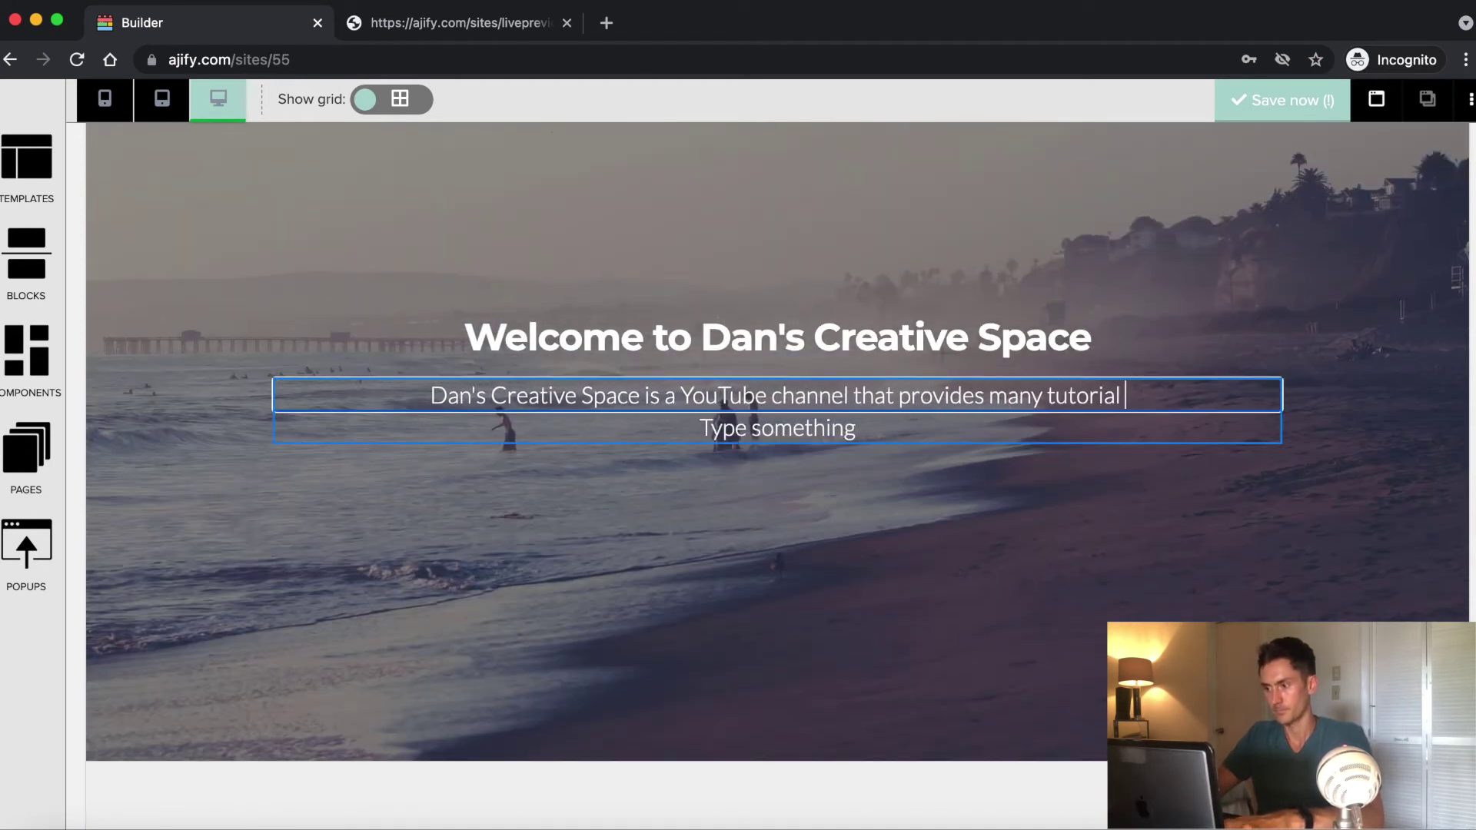
pyautogui.write(' and How To videos around the webs')
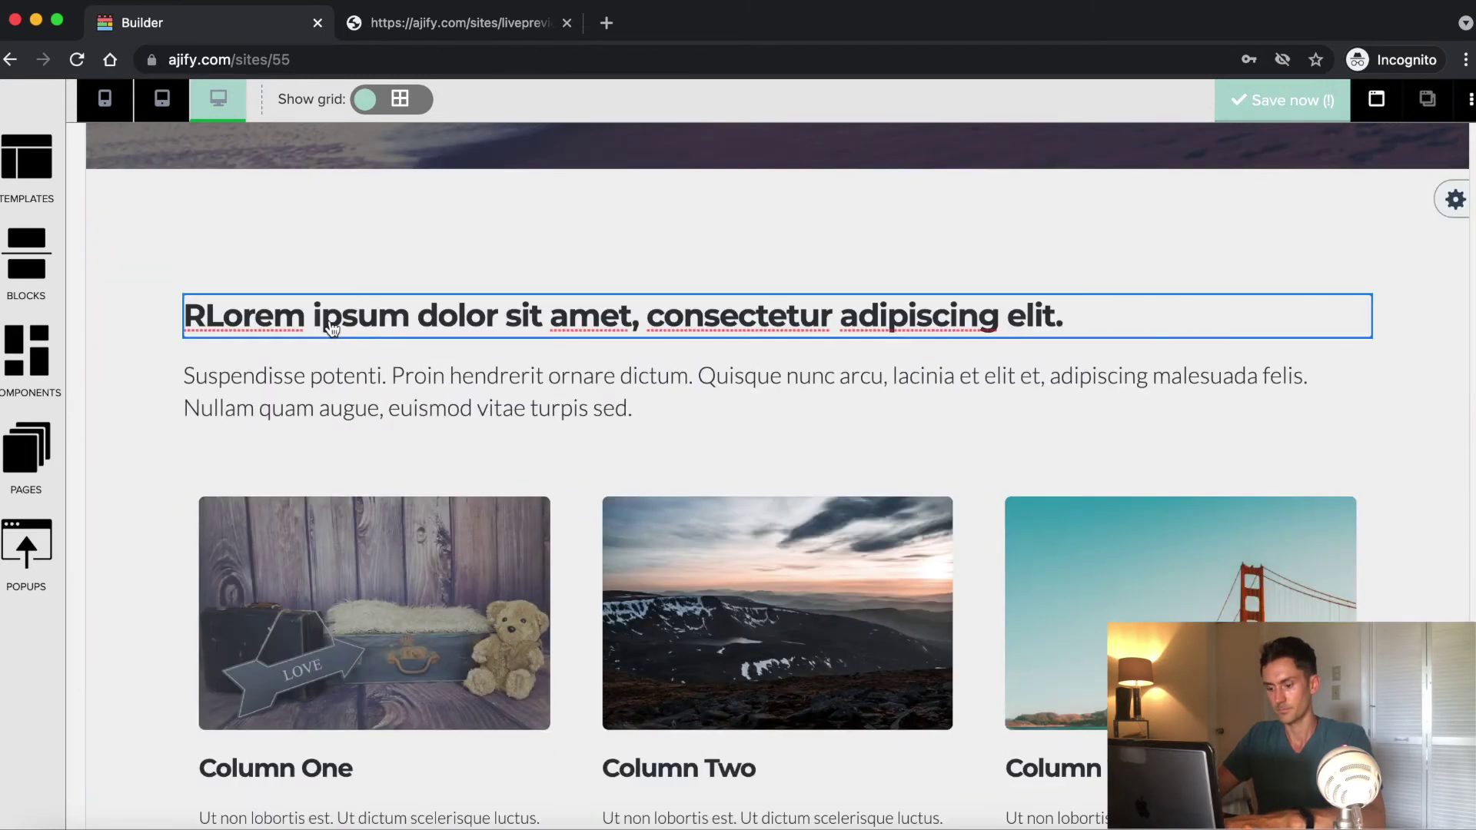
# Replace the heading above the three columns with "Types of Videos" and centre it
pyautogui.write('Dan')
pyautogui.press('BackSpace')
pyautogui.press('BackSpace')
pyautogui.press('BackSpace')
pyautogui.press('Return')
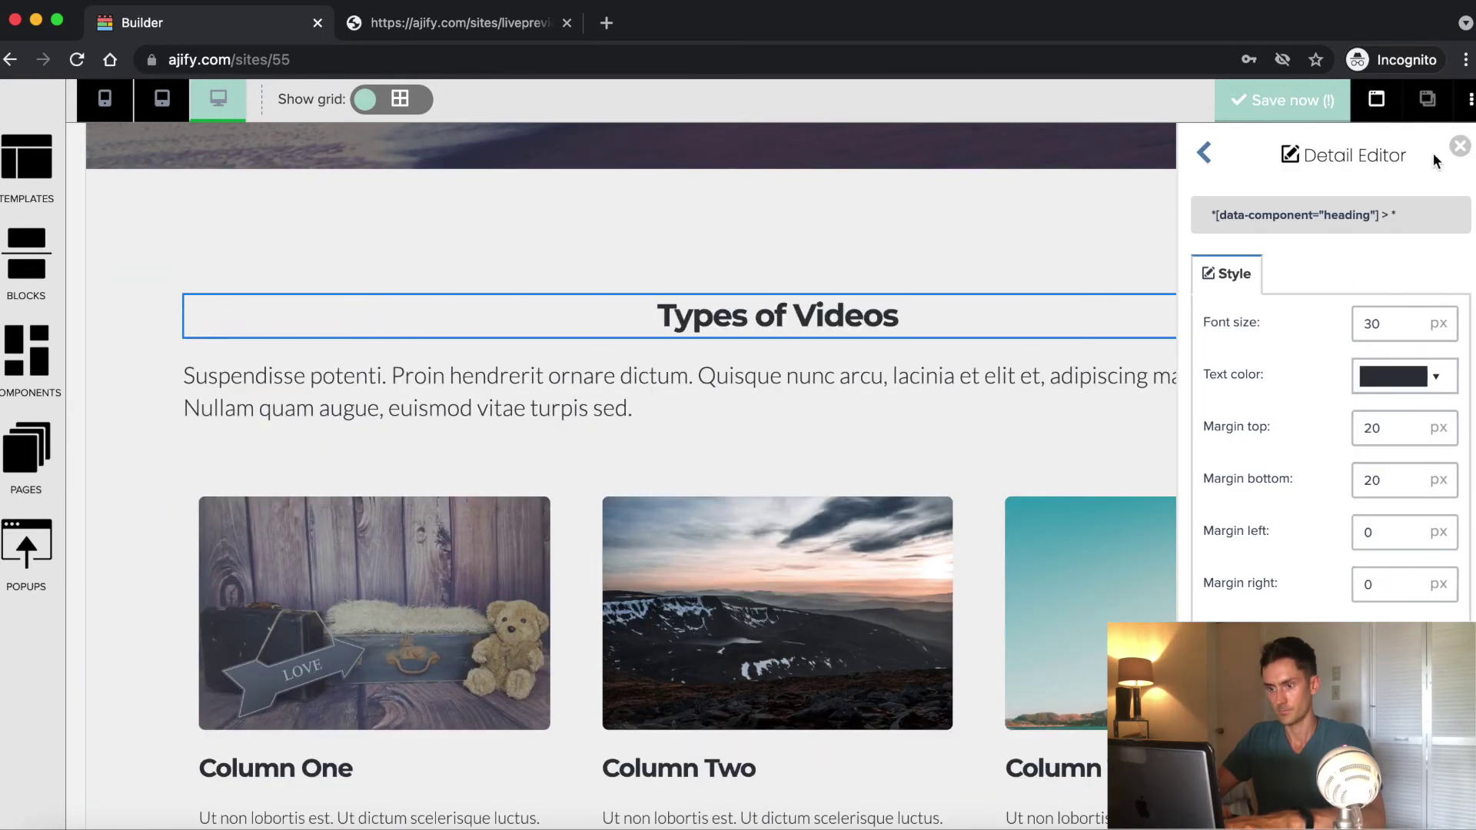
# Rewrite the columns' intro paragraph as "Dan's Creative Space has a few different categories of videos. Here are some below..." with "categories" spelled correctly
pyautogui.write('Da')
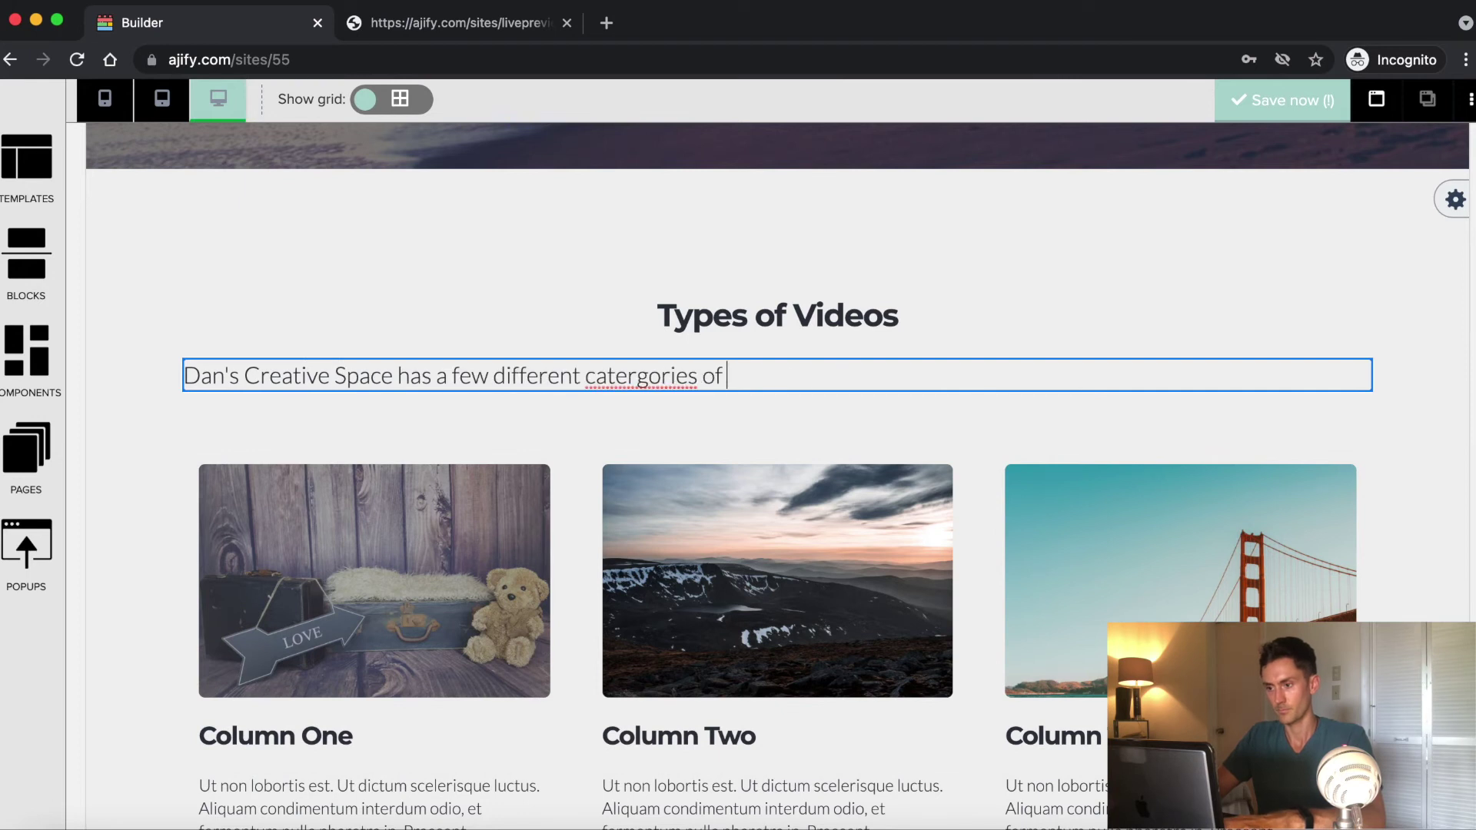
pyautogui.rightClick(641, 376)
pyautogui.click(266, 347)
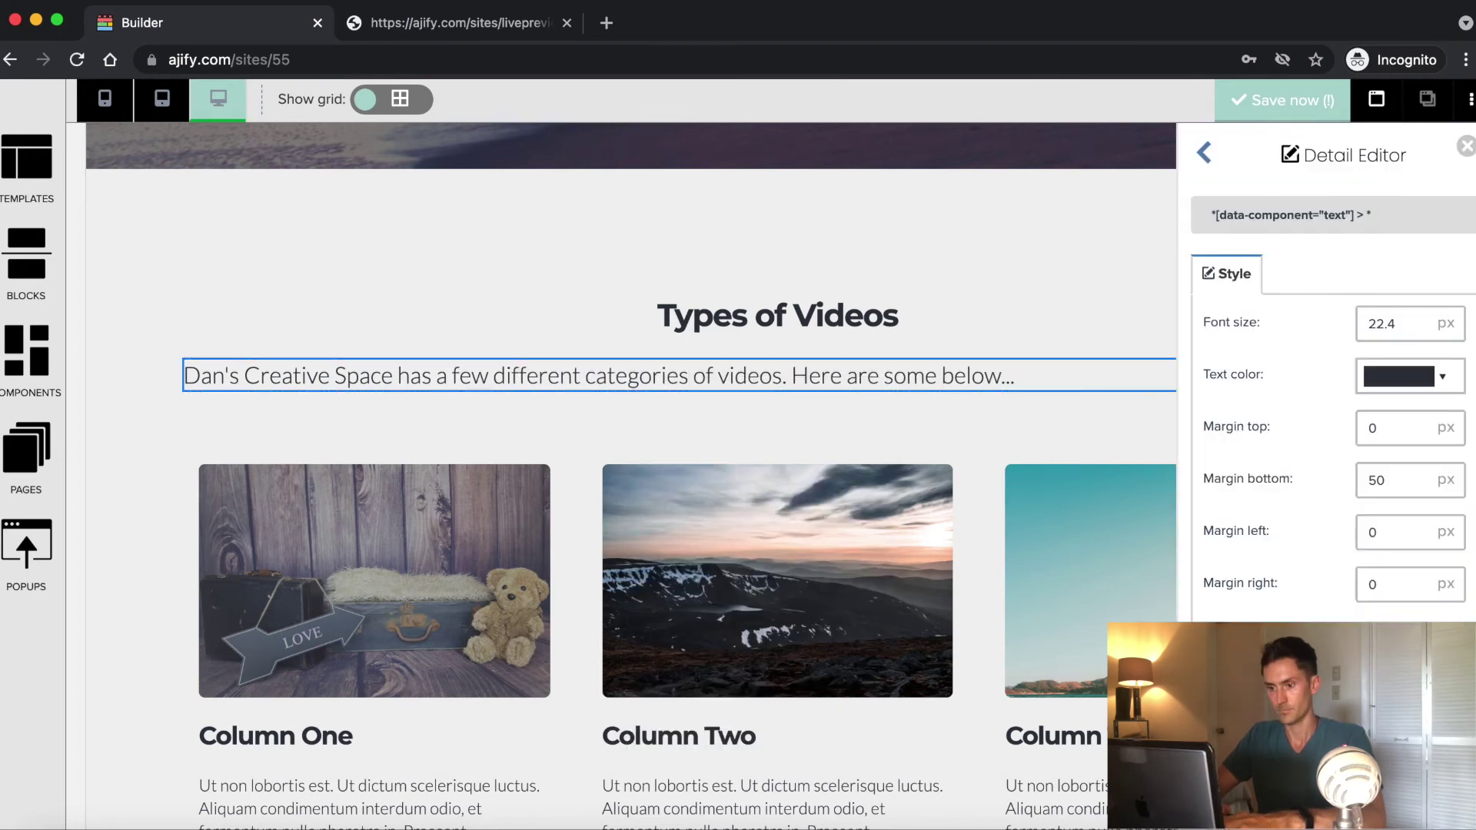
# Replace the first column's image with the stock photo of a phone showing the Instagram logo
pyautogui.click(374, 581)
pyautogui.click(1363, 271)
pyautogui.click(549, 242)
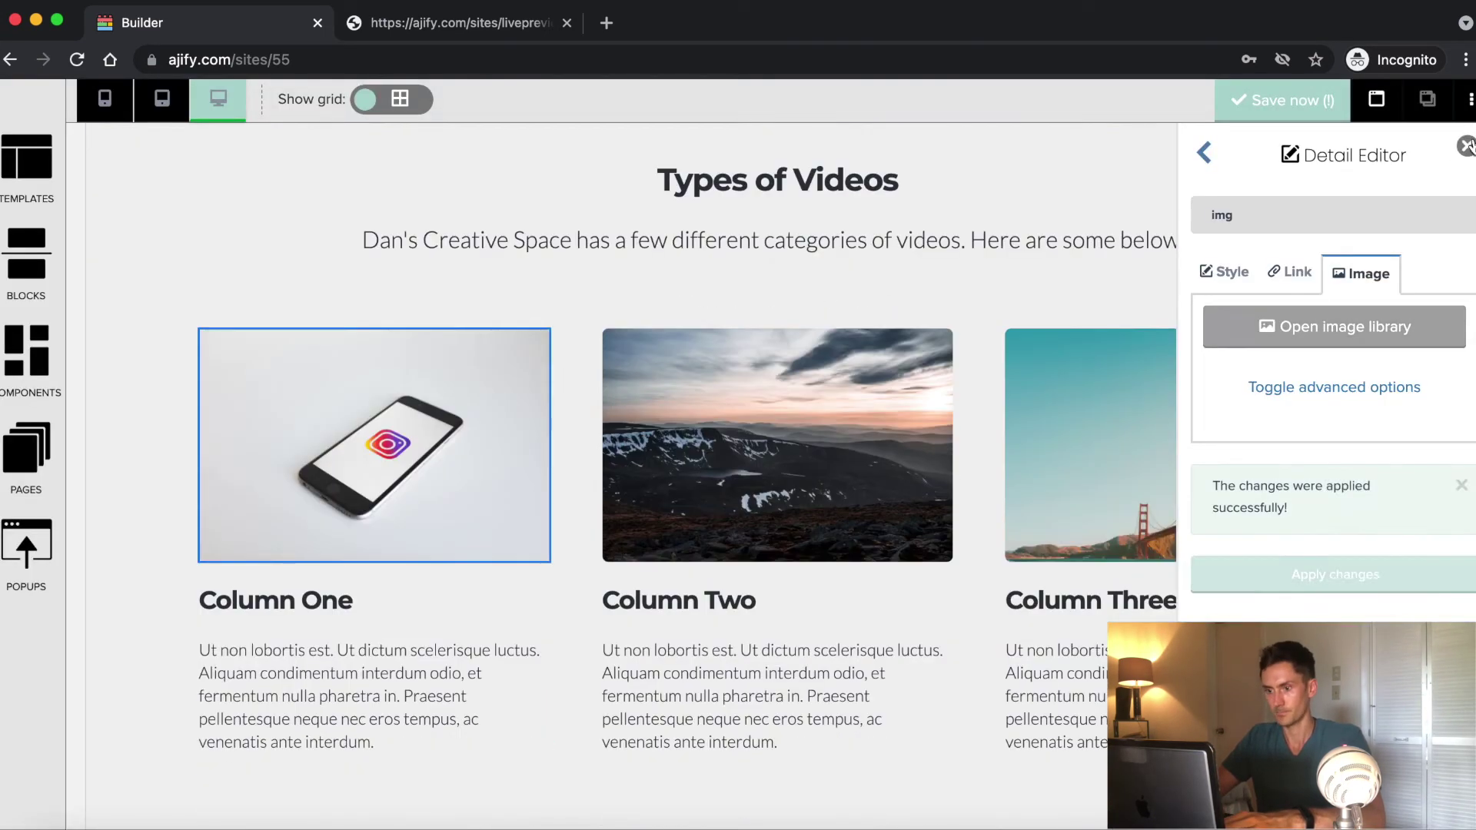
pyautogui.click(626, 307)
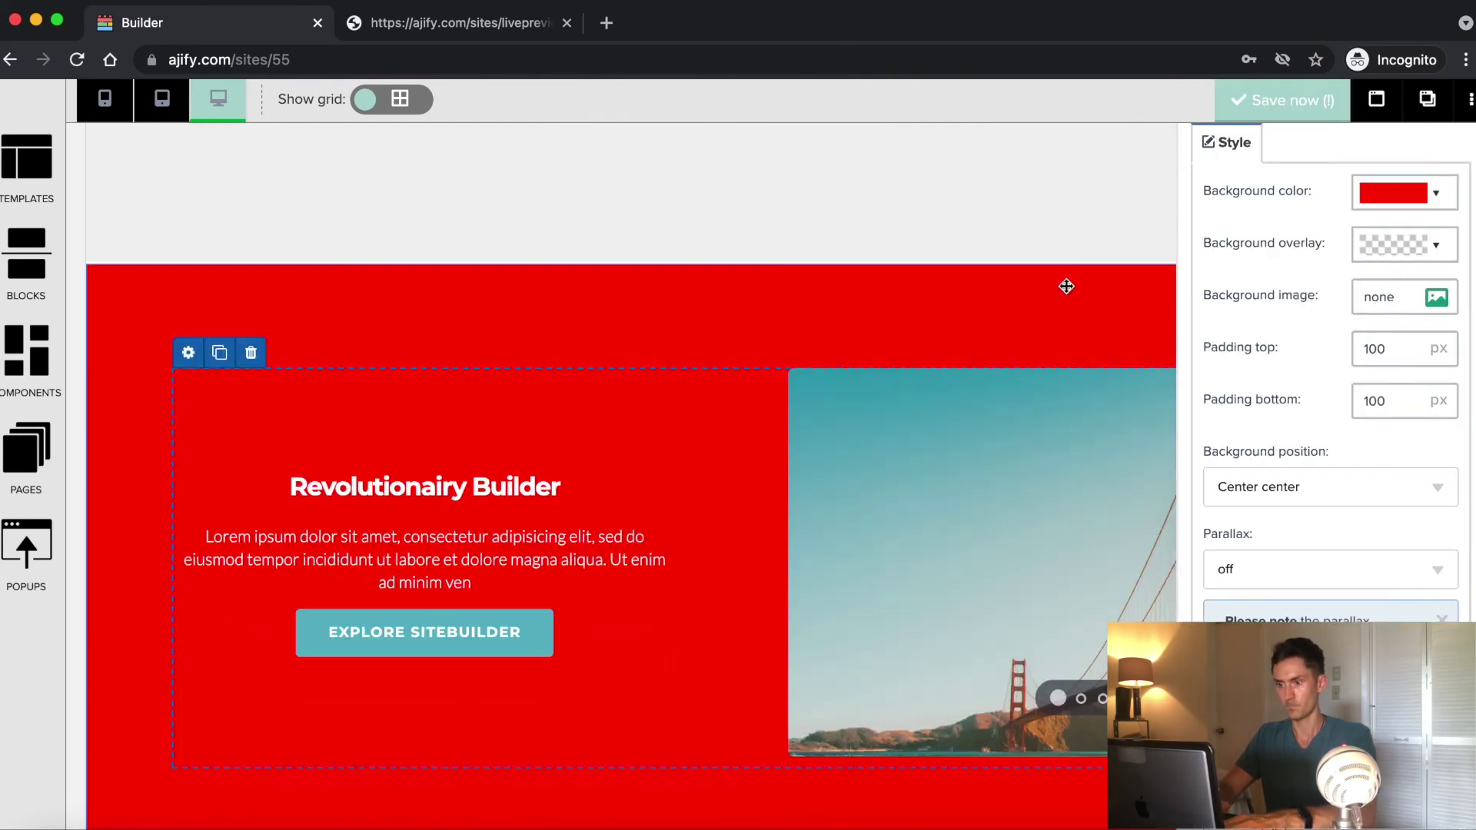
# Set the red section's slideshow image to the YouTube screen photo from the image library and save the page
pyautogui.scroll(-3, 1063, 282)
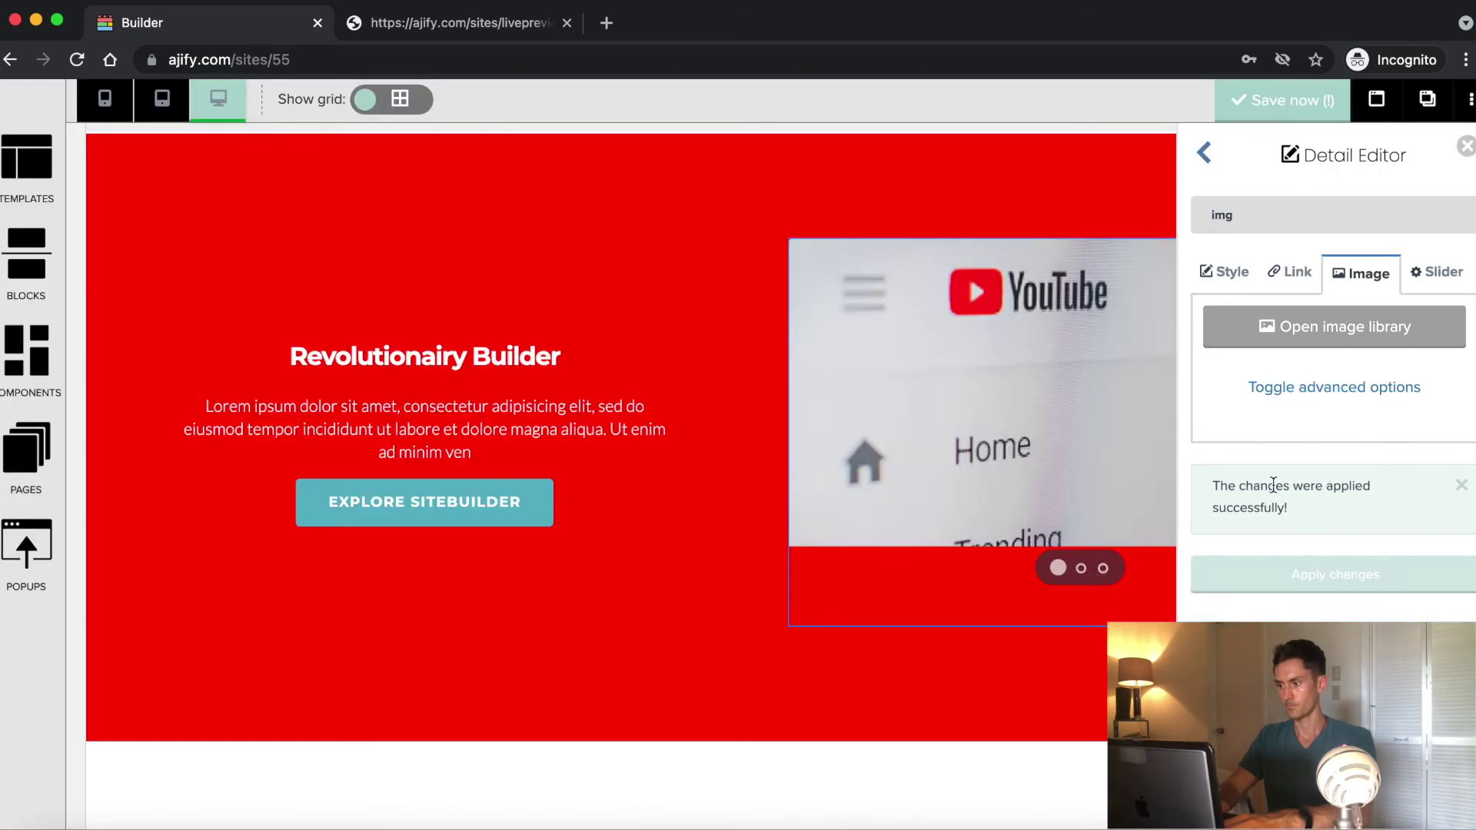
pyautogui.click(1311, 388)
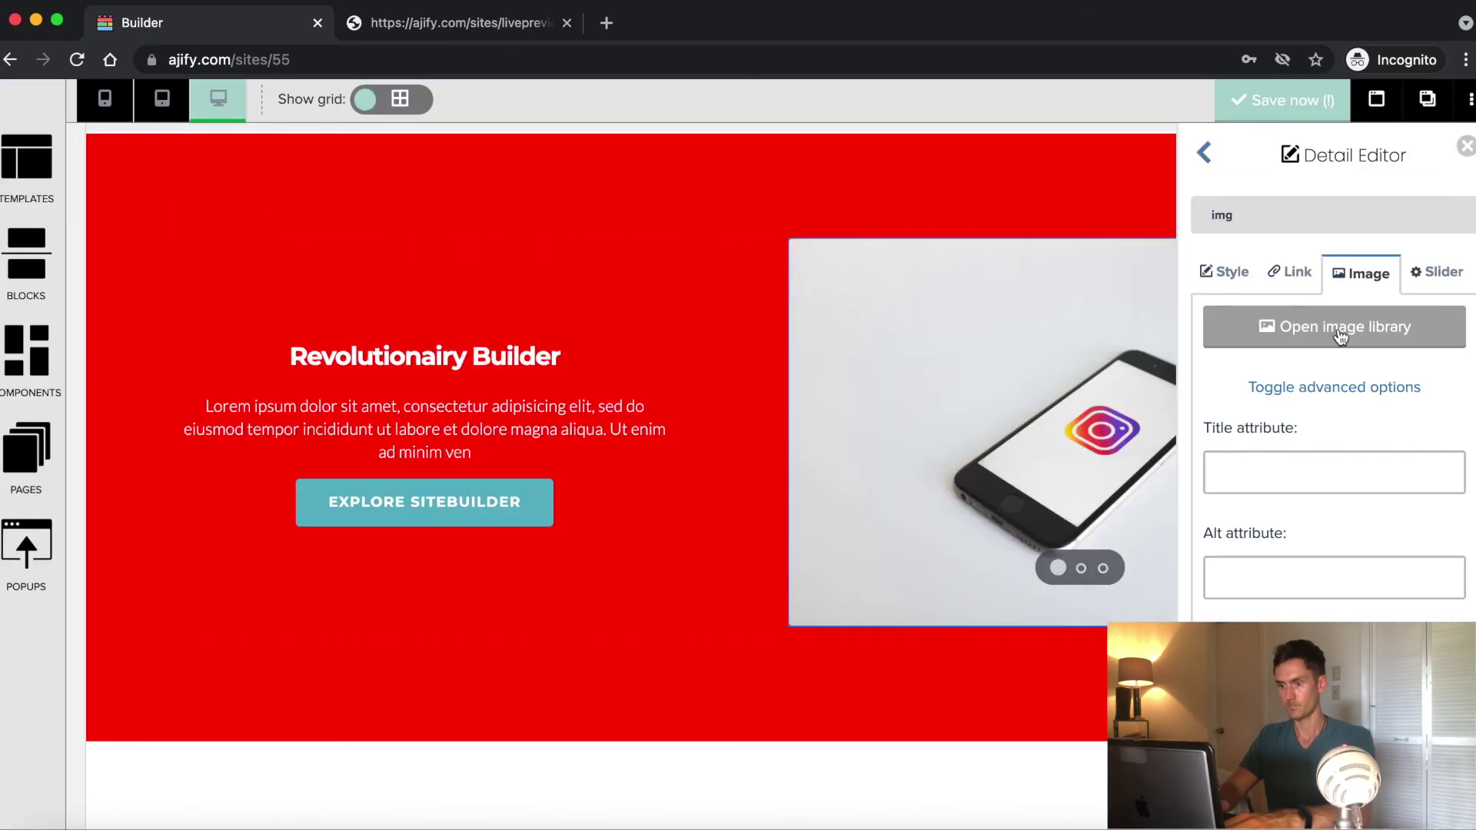
pyautogui.click(1340, 330)
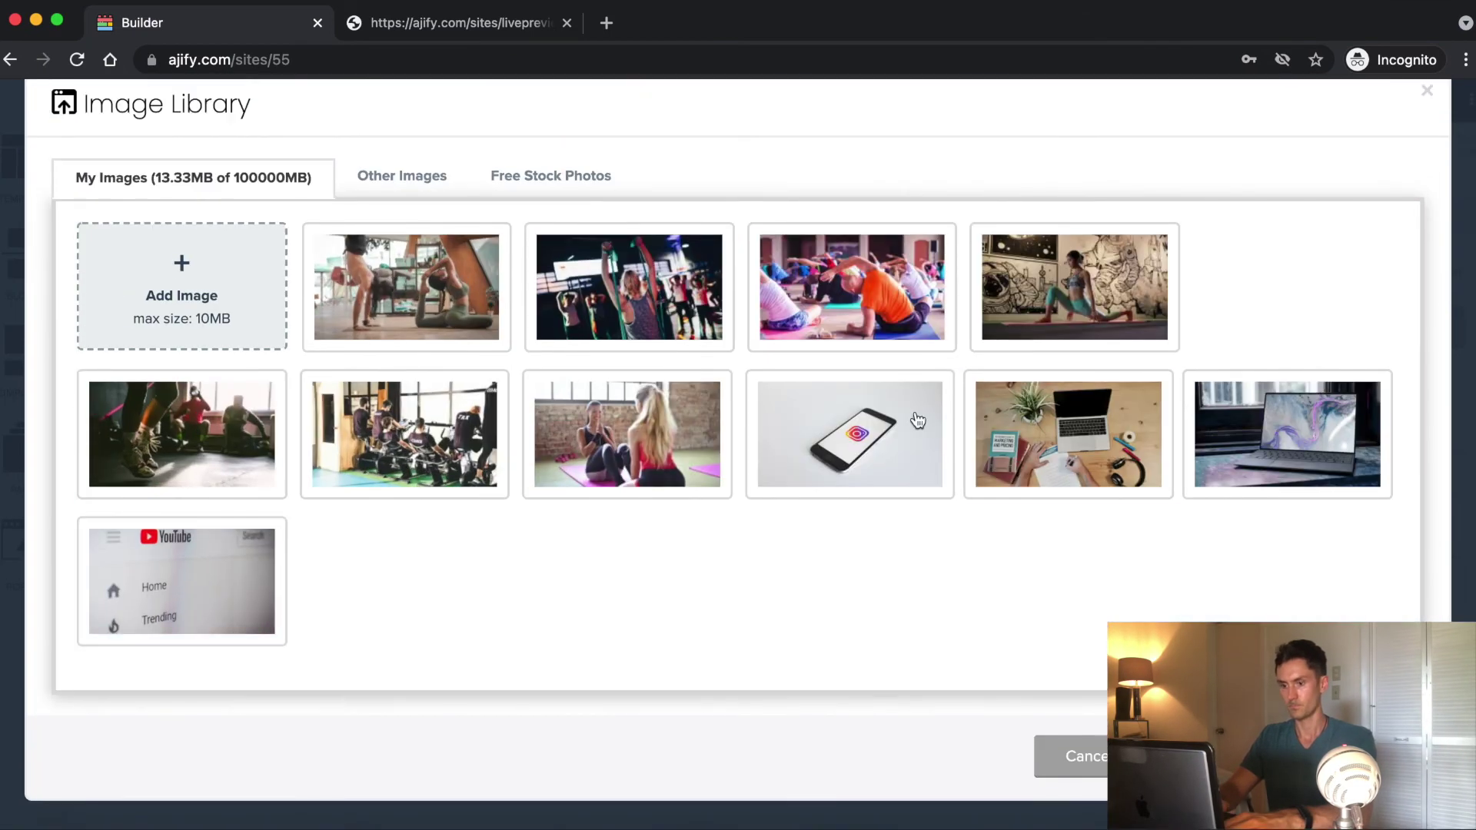
pyautogui.click(228, 582)
pyautogui.click(1290, 757)
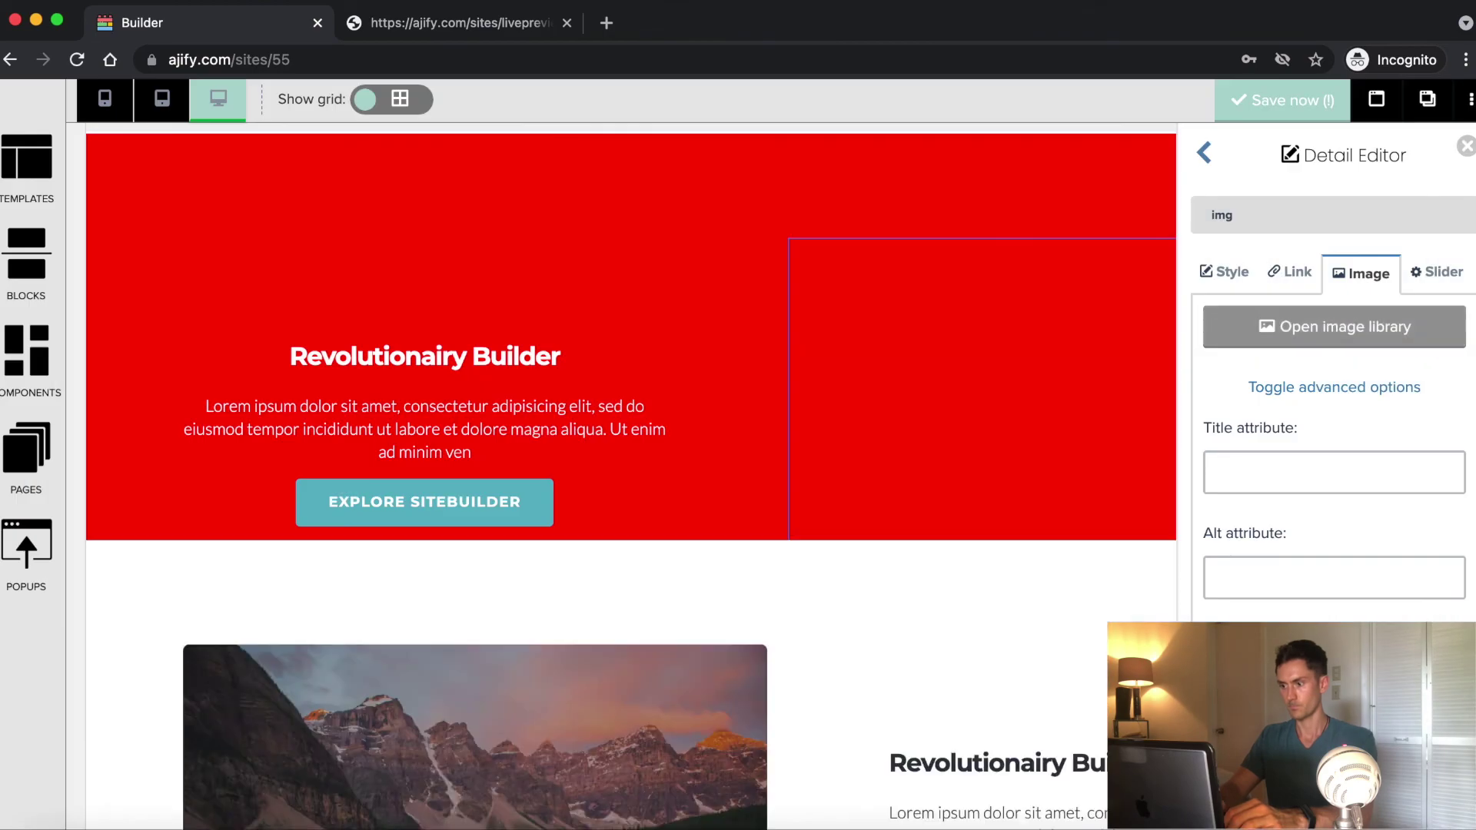
pyautogui.click(1277, 104)
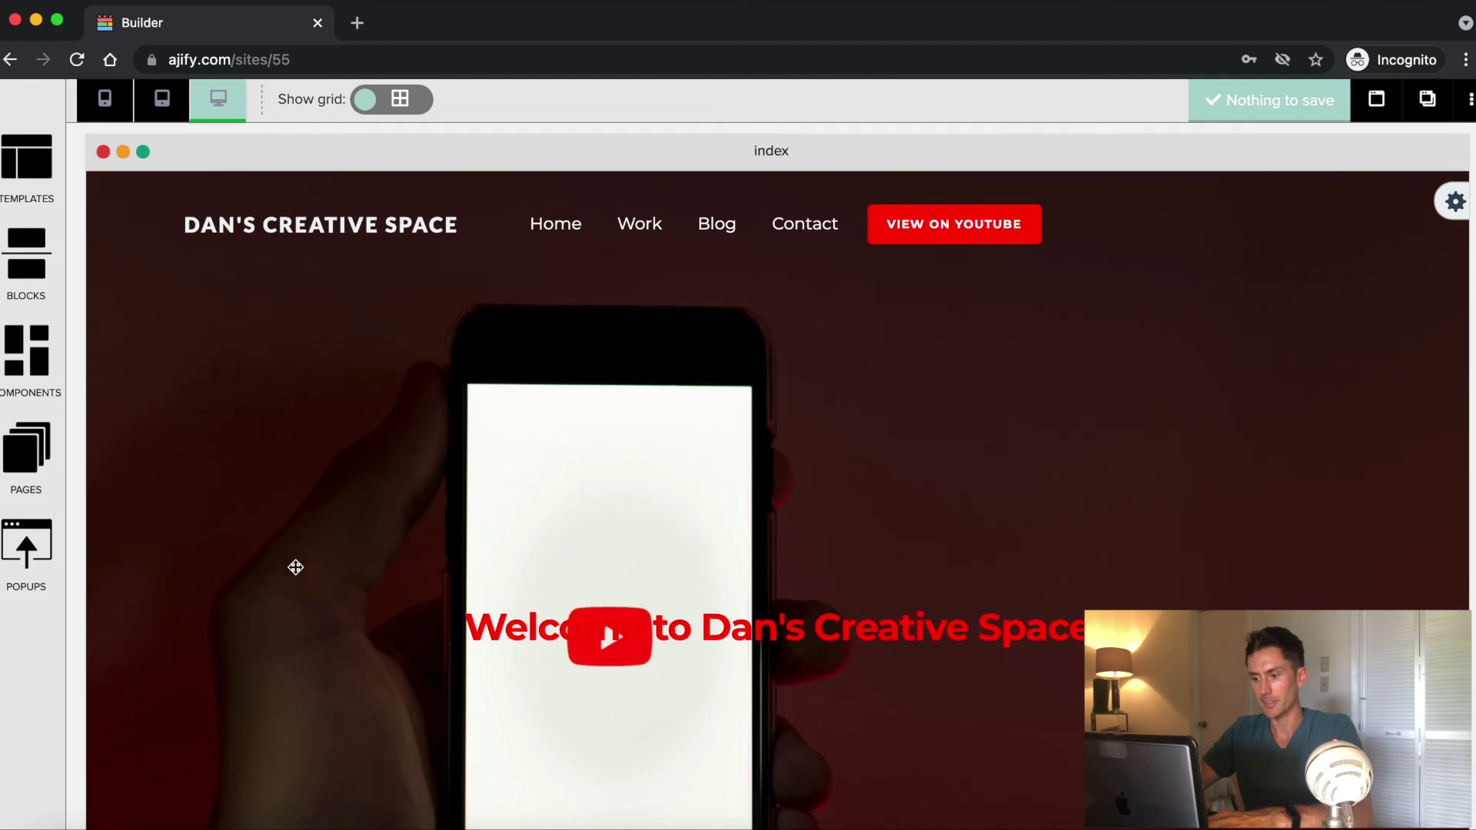
# Examine the customised page in the live preview, from the hero and video categories down to the contact form and footer
pyautogui.scroll(-9, 293, 565)
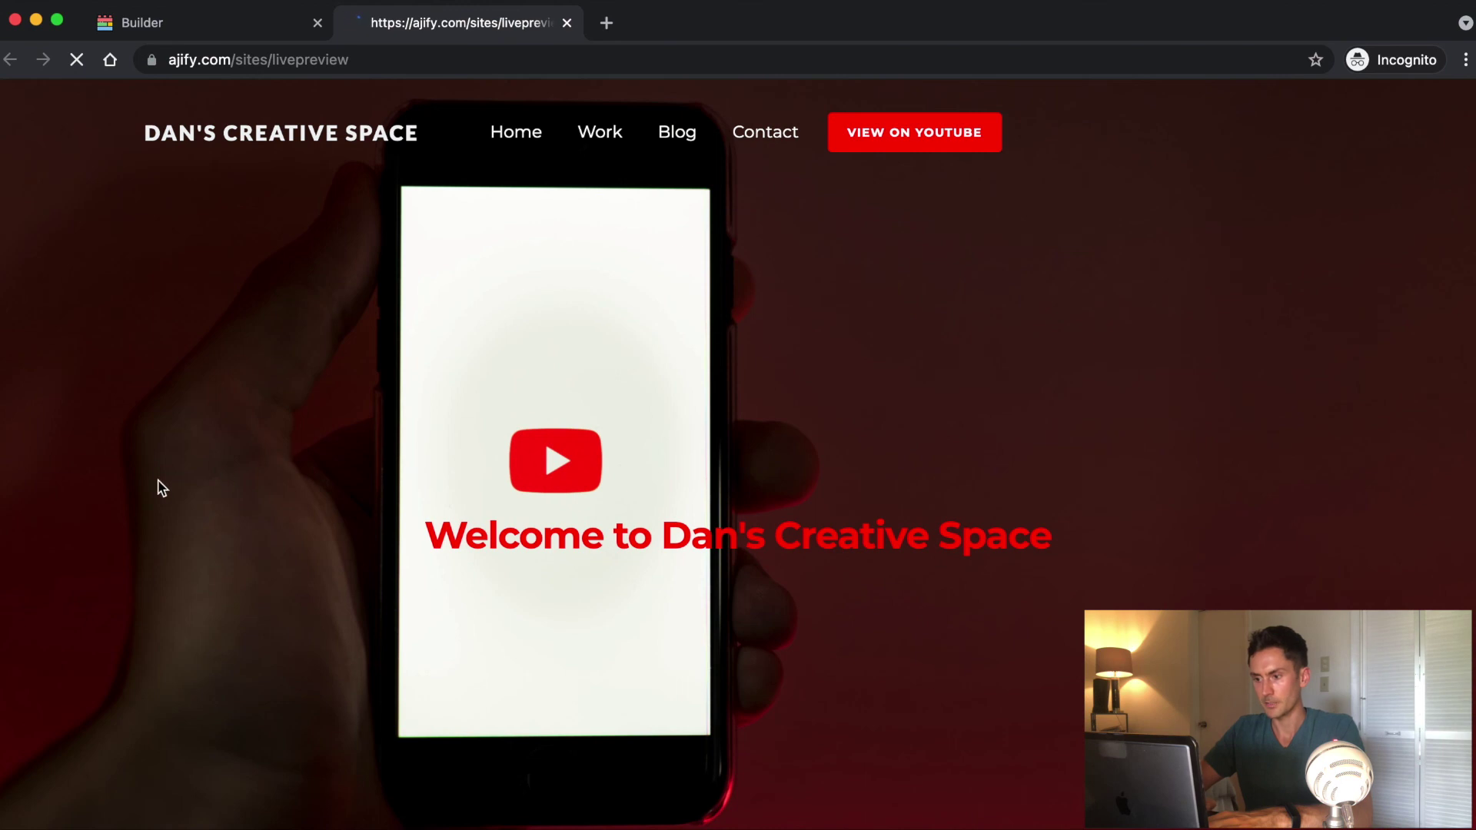
pyautogui.scroll(-8, 162, 489)
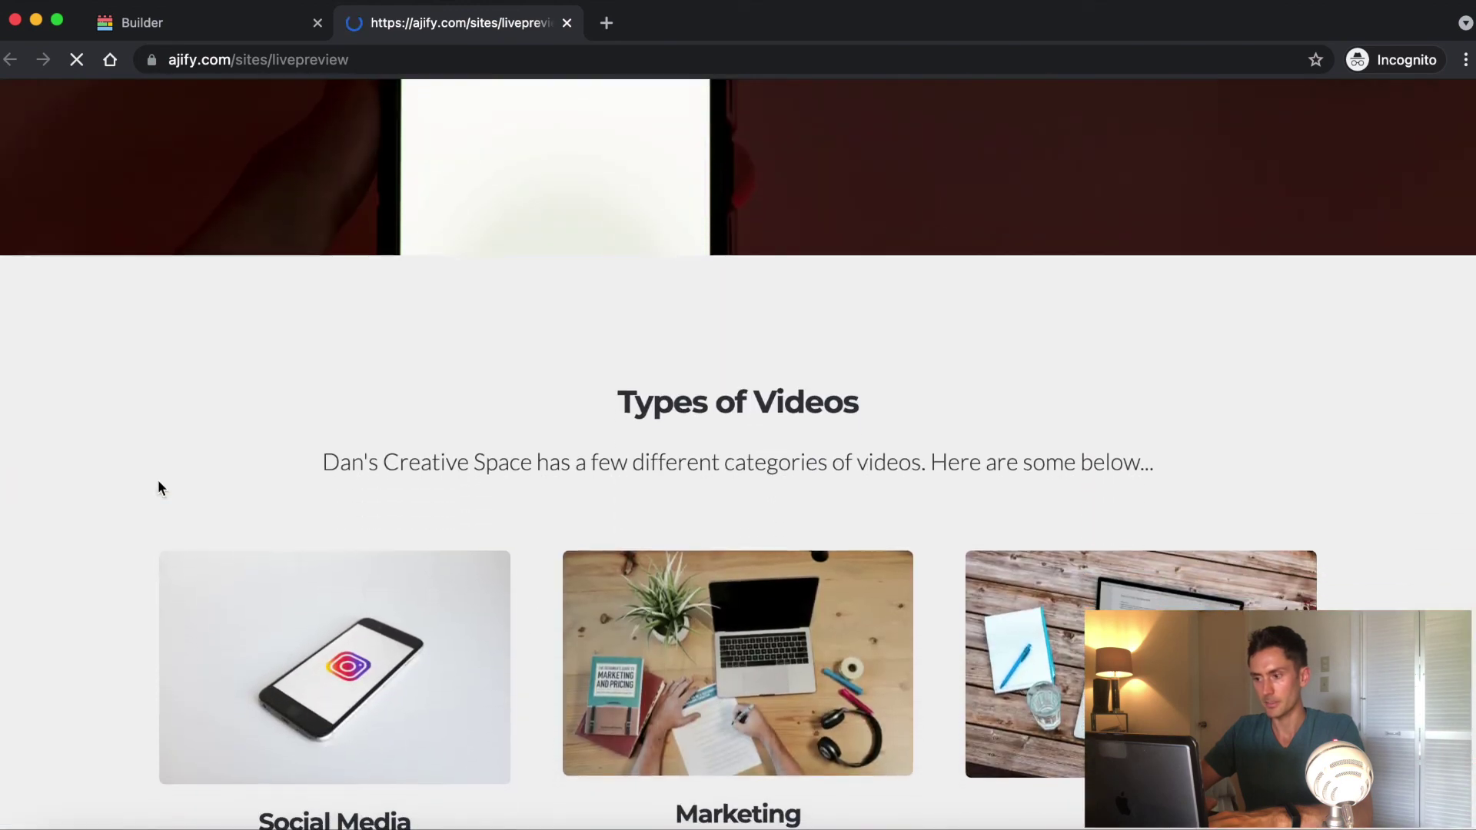
pyautogui.scroll(-5, 159, 484)
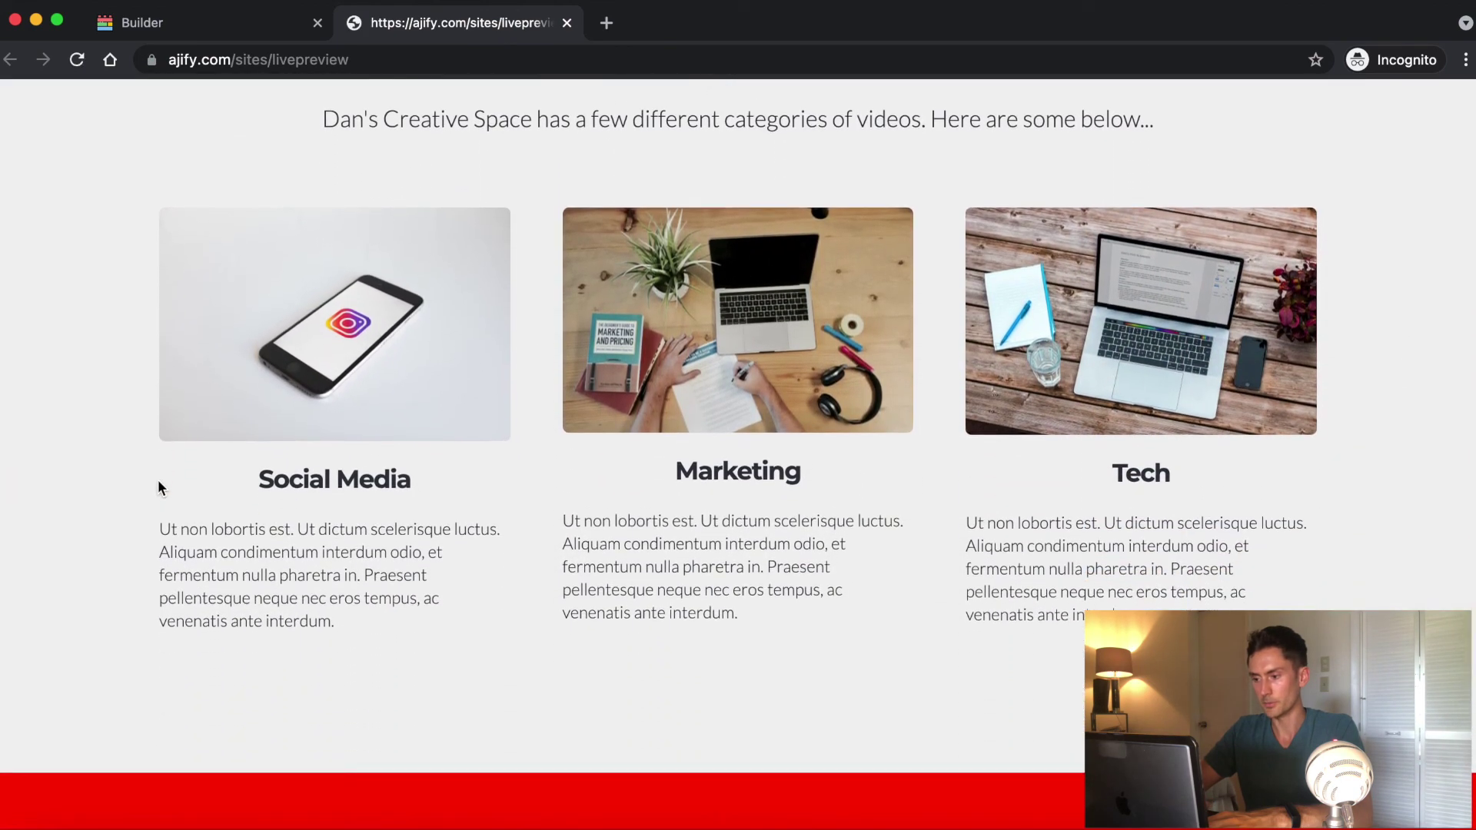
pyautogui.scroll(-9, 160, 487)
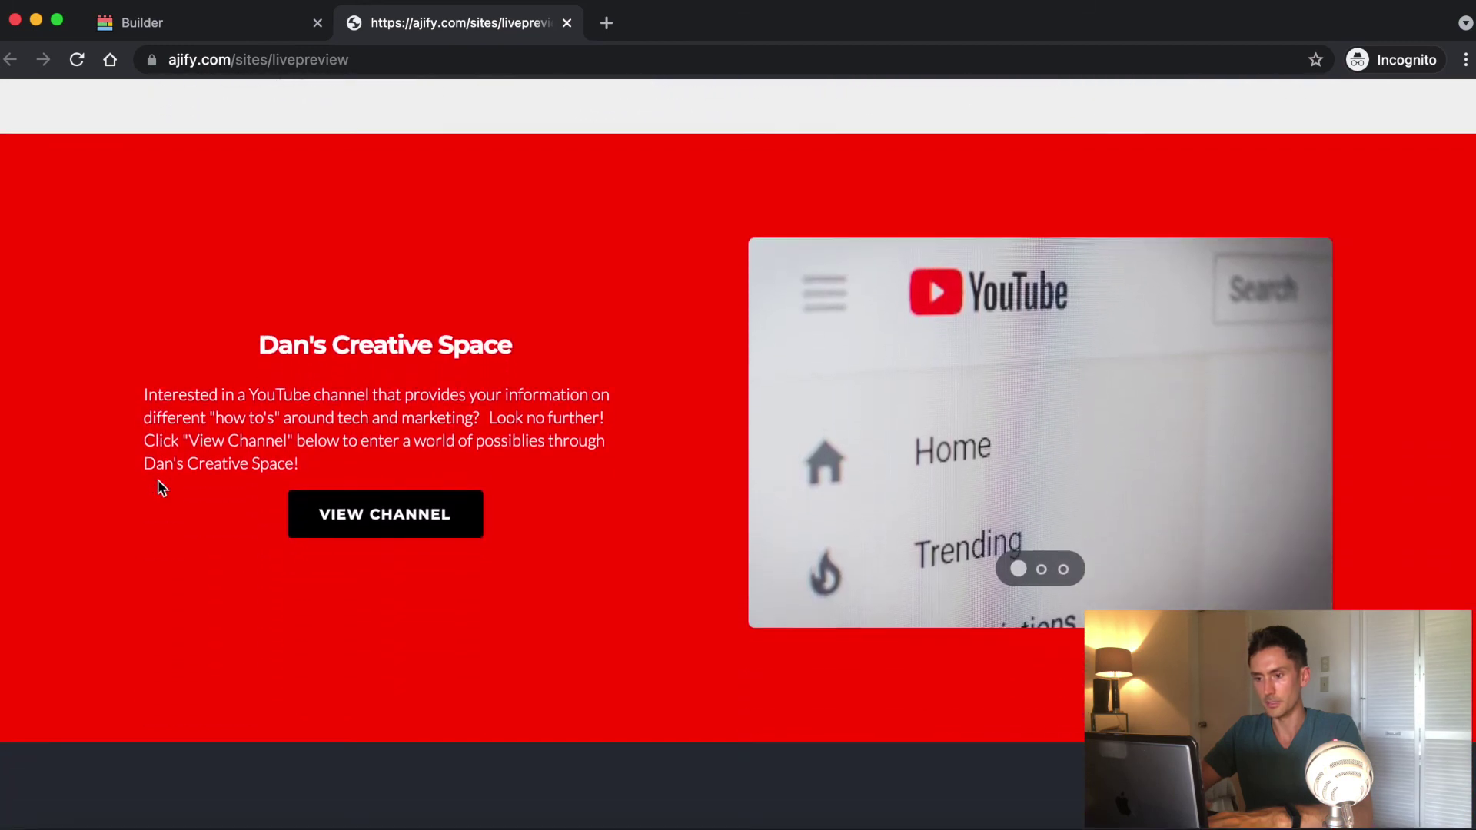
pyautogui.scroll(-10, 161, 488)
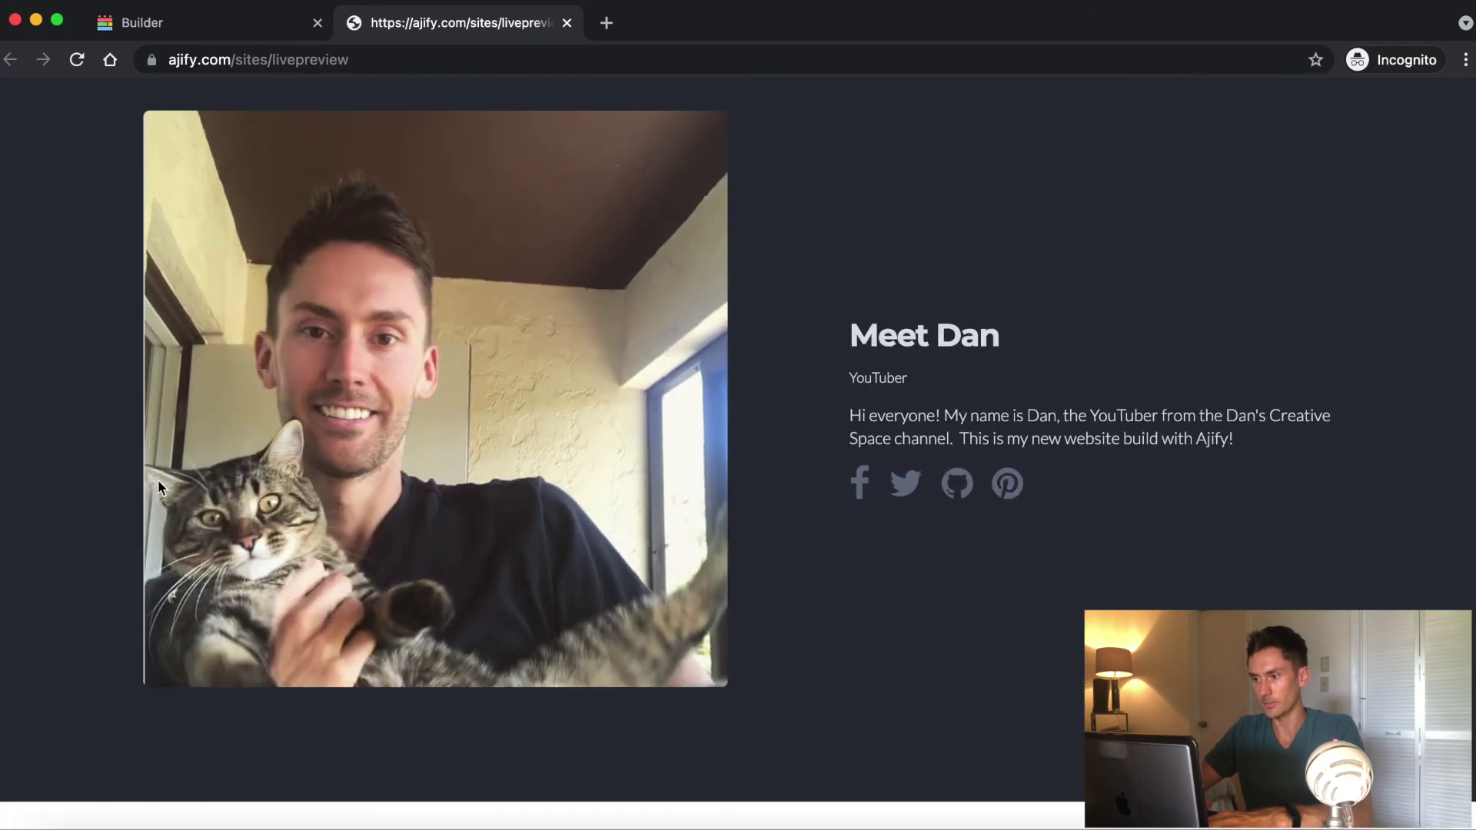
pyautogui.scroll(-13, 85, 477)
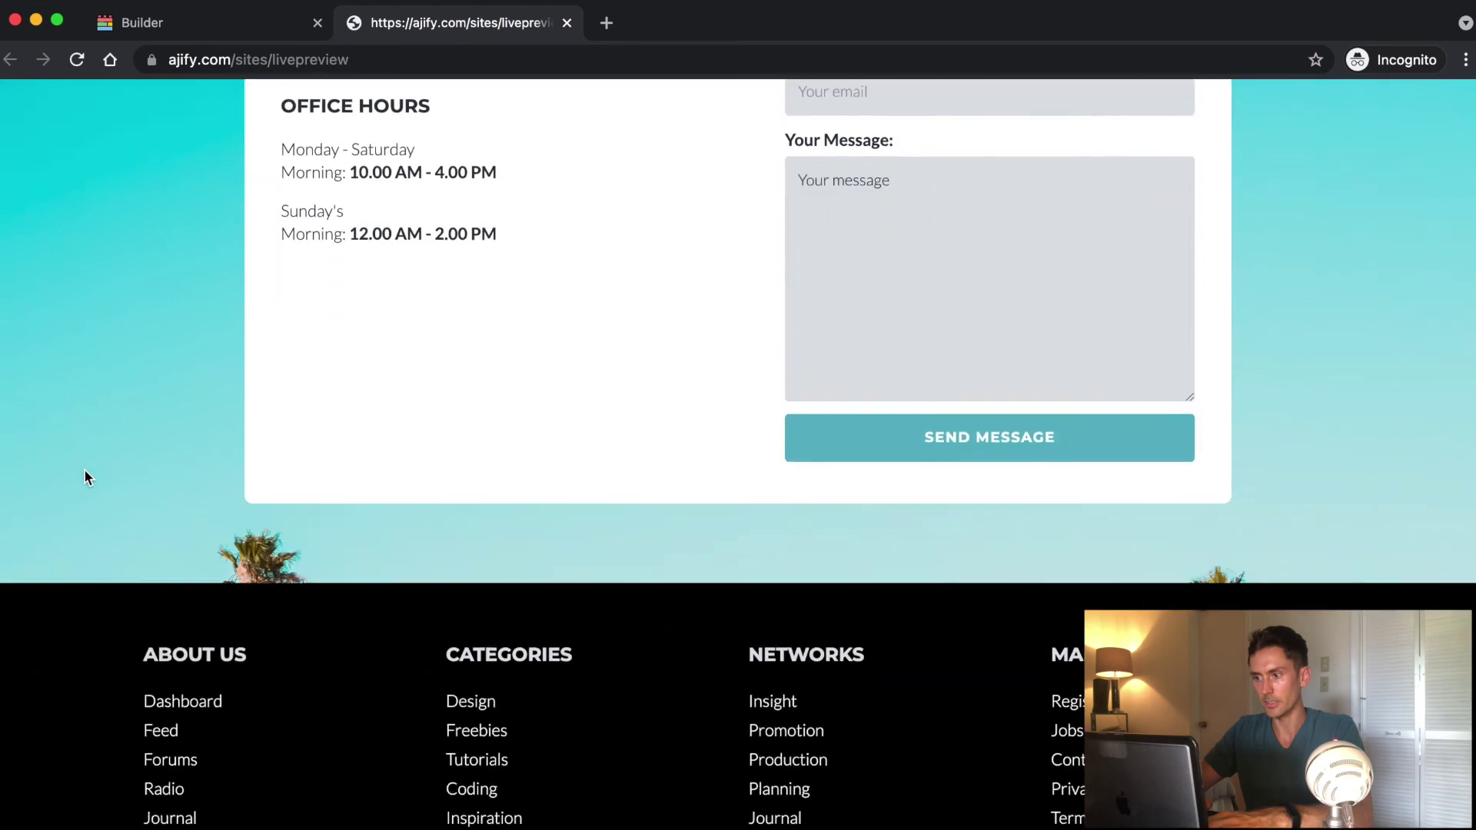
pyautogui.scroll(-3, 84, 476)
pyautogui.scroll(16, 88, 476)
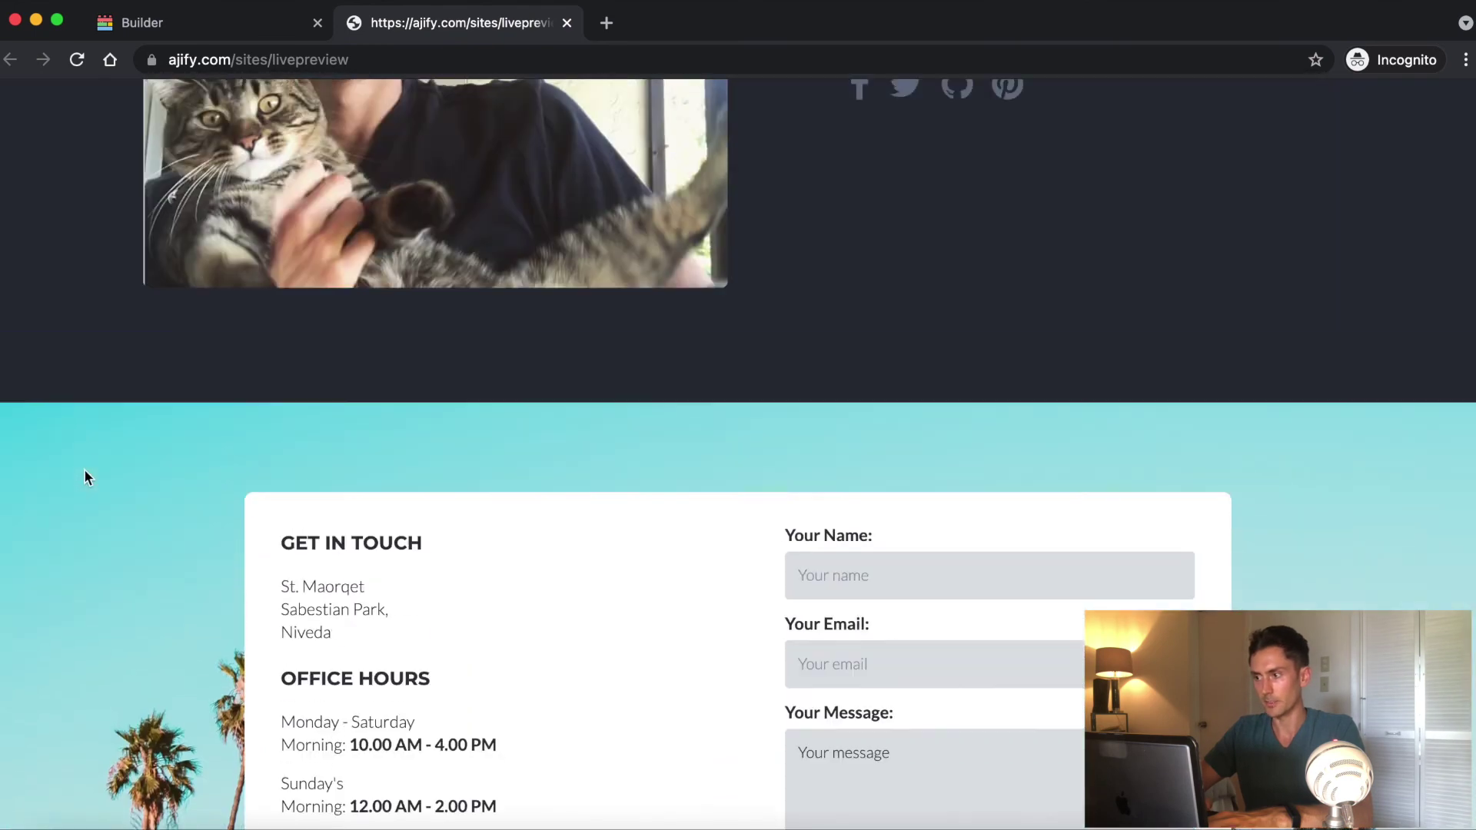
pyautogui.scroll(9, 86, 477)
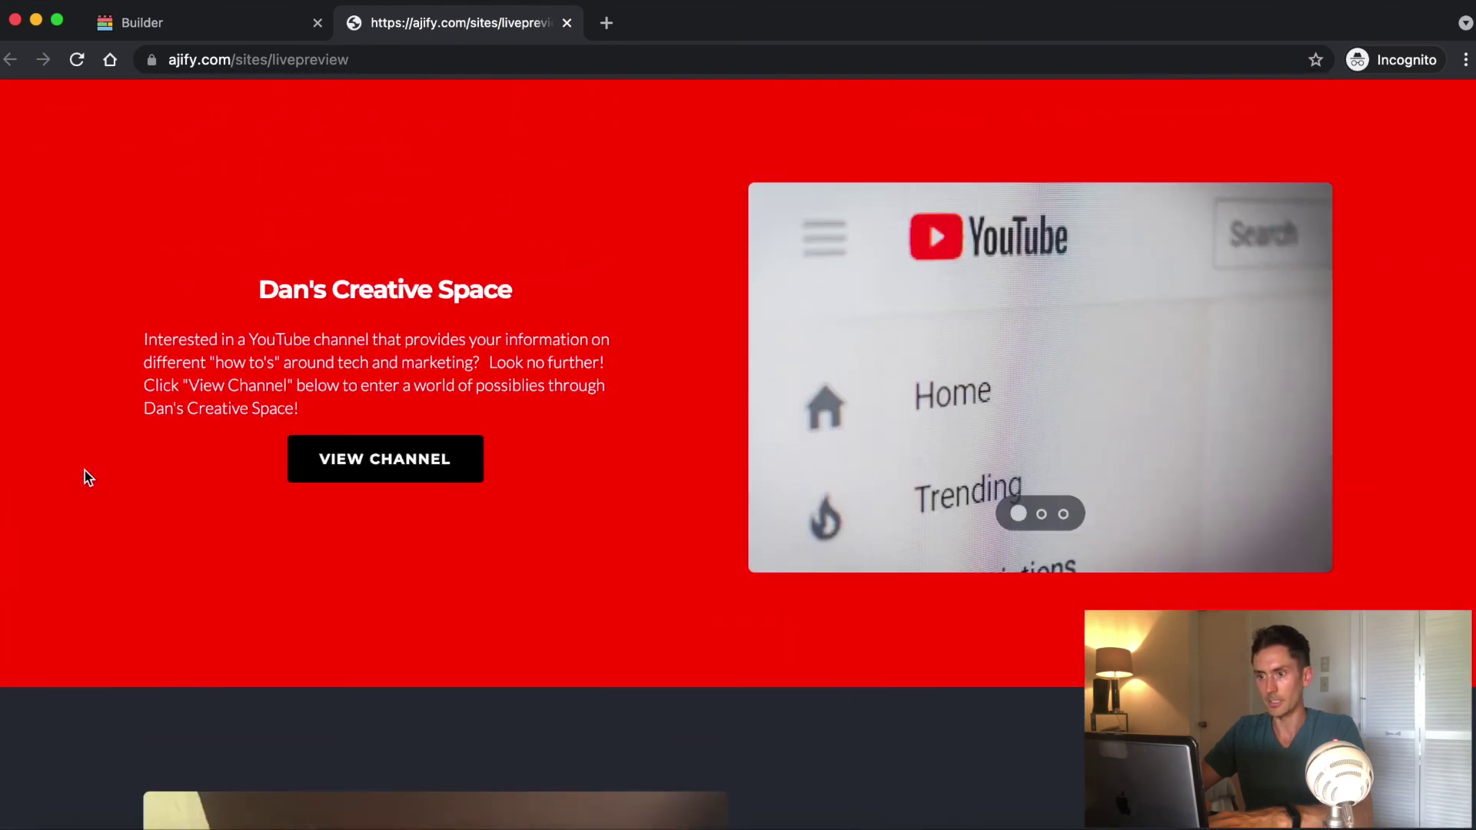